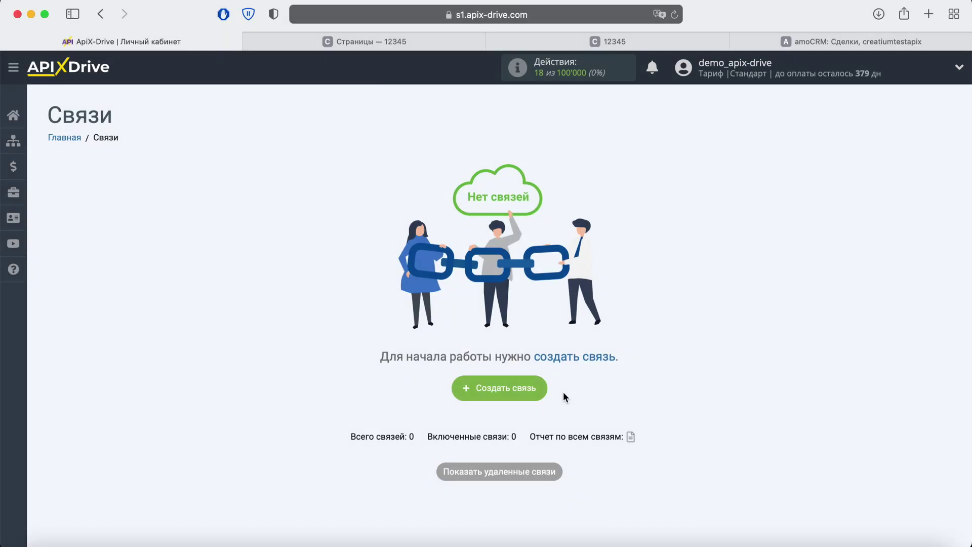
Create a new connection from the empty Связи list, which appears as 'Новая связь 46'
click(540, 388)
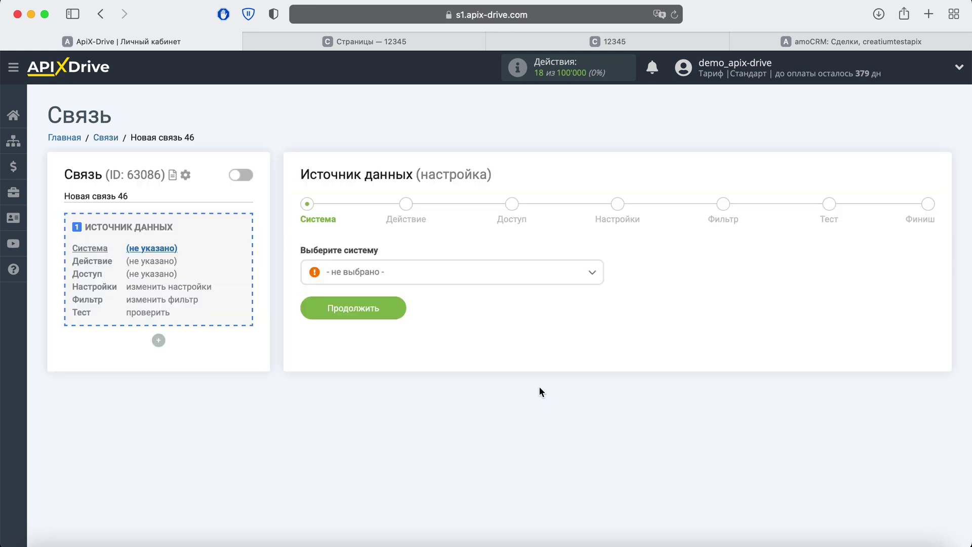
Choose Creatium as the data source system with the 'Получить данные' action
click(438, 275)
scroll(437, 375, down, 10)
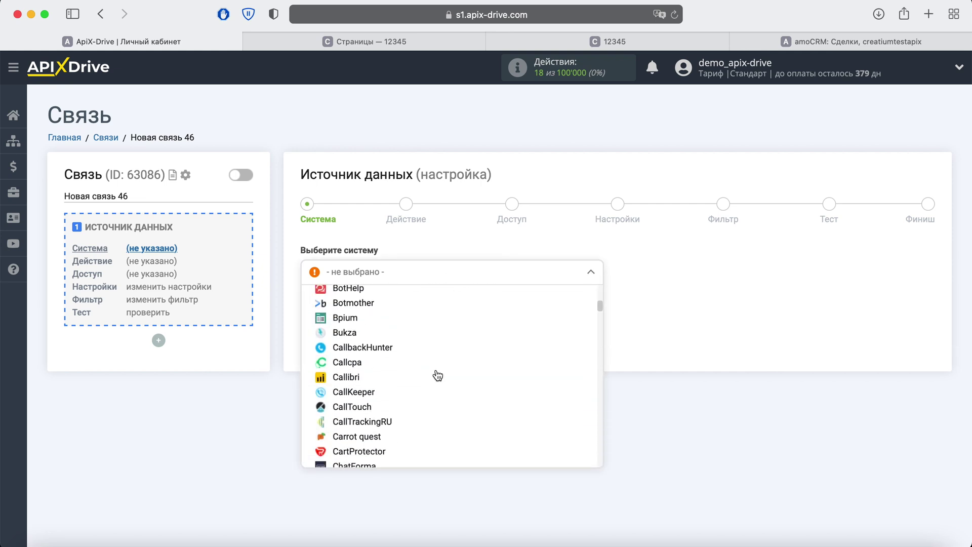
click(354, 407)
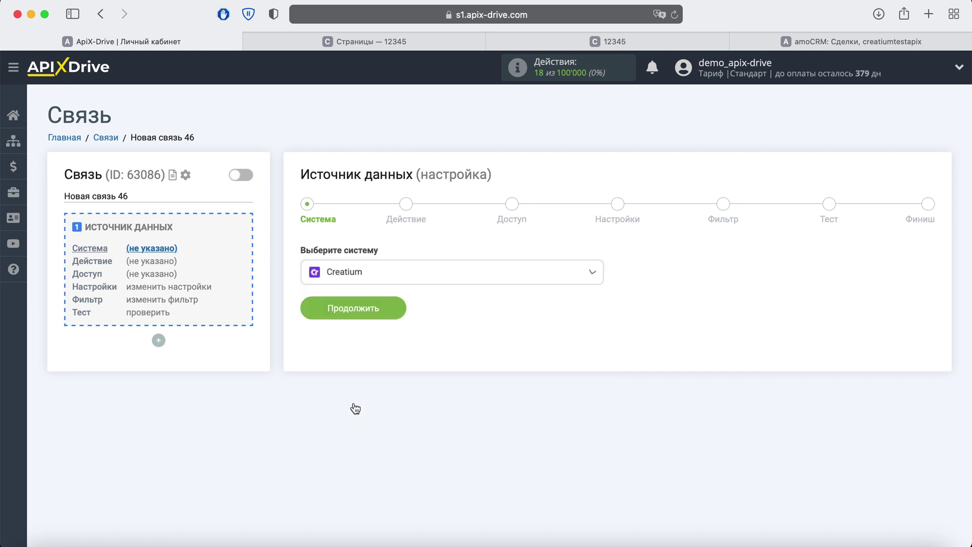
click(390, 317)
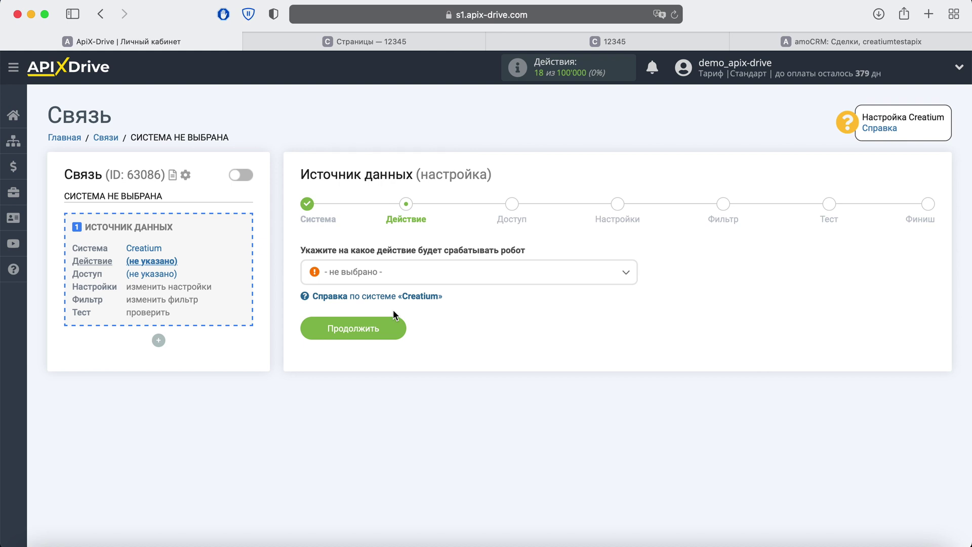
click(405, 275)
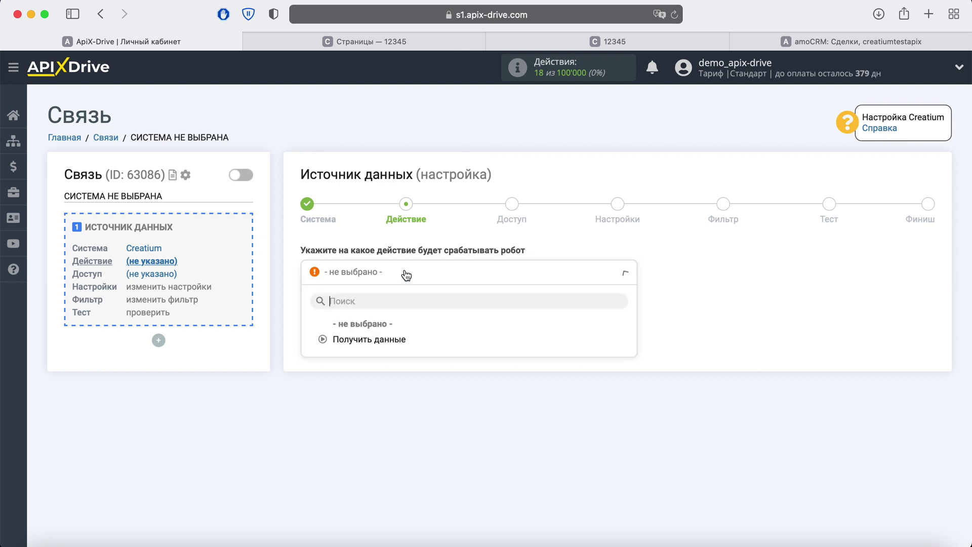
click(393, 338)
click(393, 328)
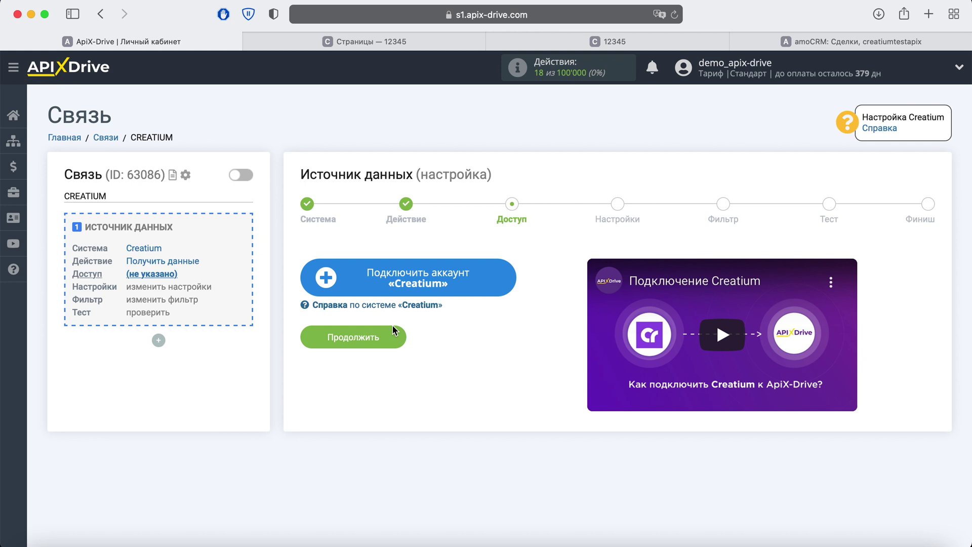
Add a Creatium account and select it as the login for the source
click(503, 281)
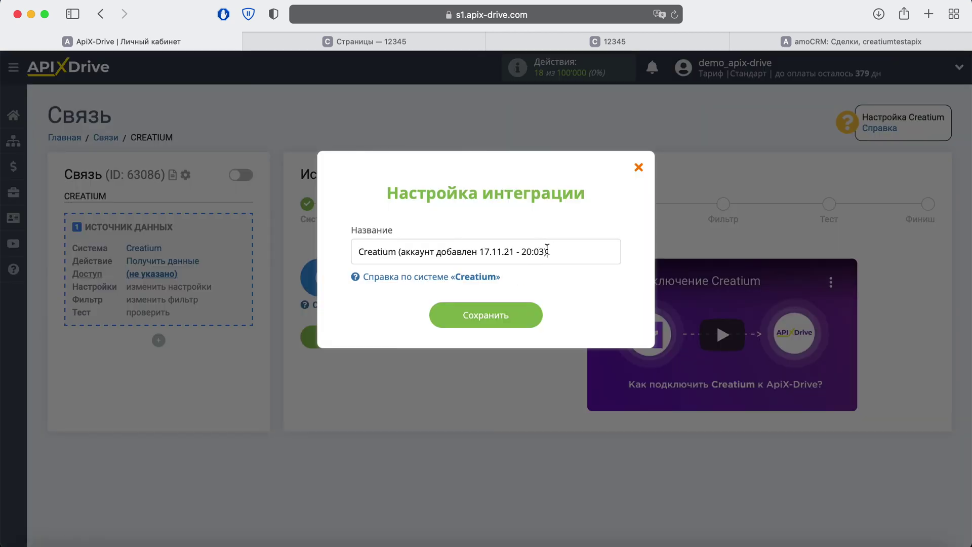
drag(548, 251, 354, 252)
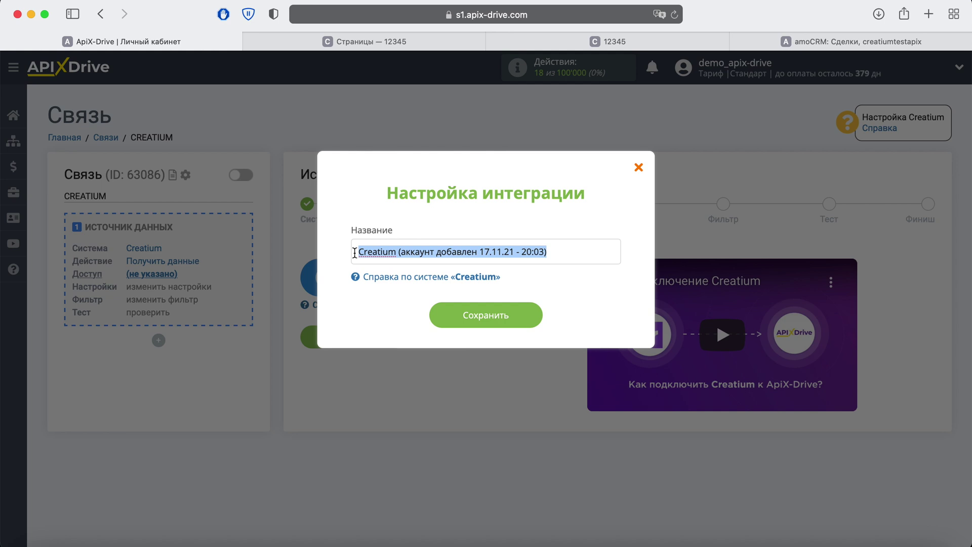
click(450, 313)
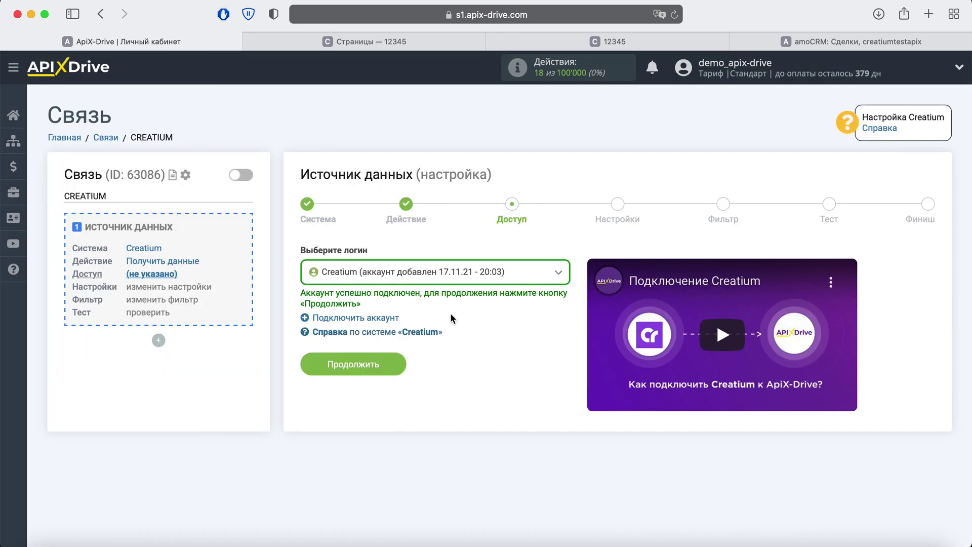
click(444, 280)
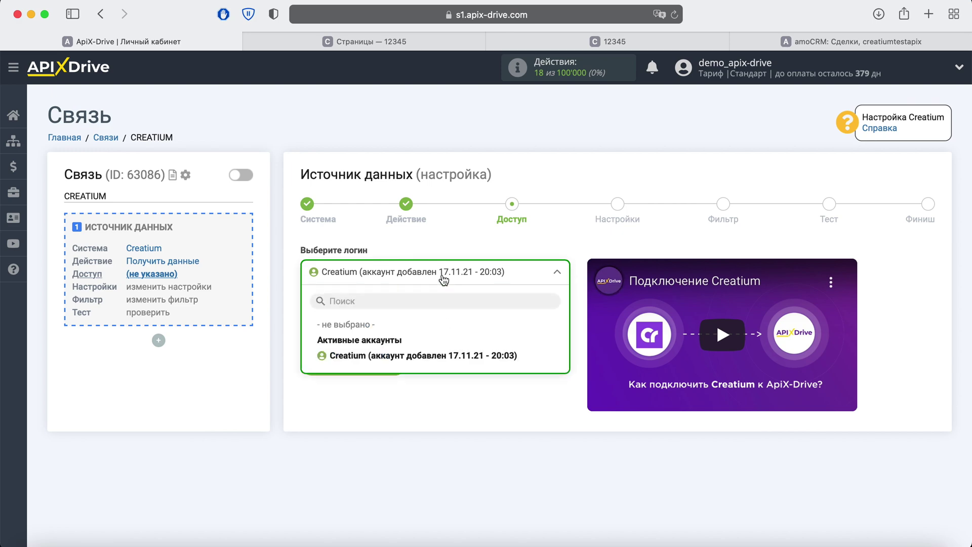
click(438, 356)
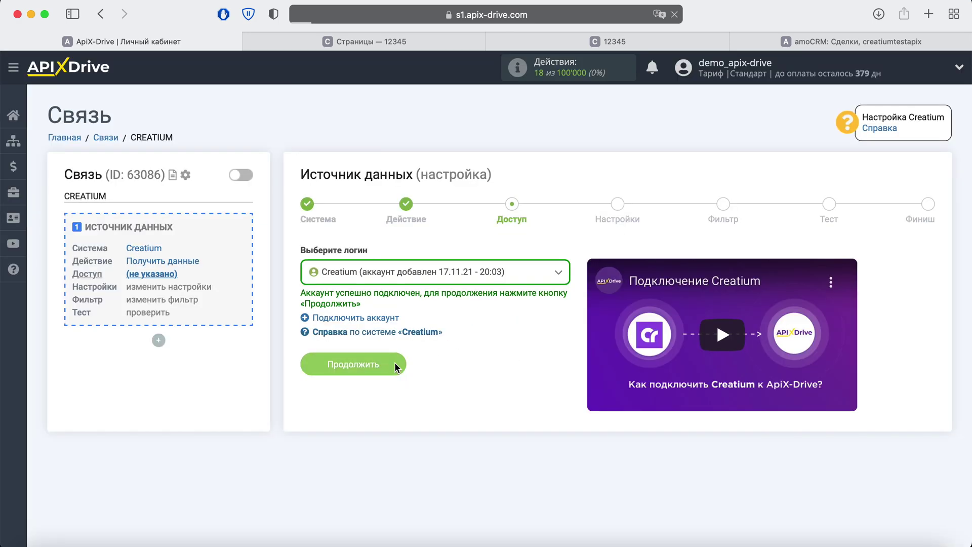
click(393, 362)
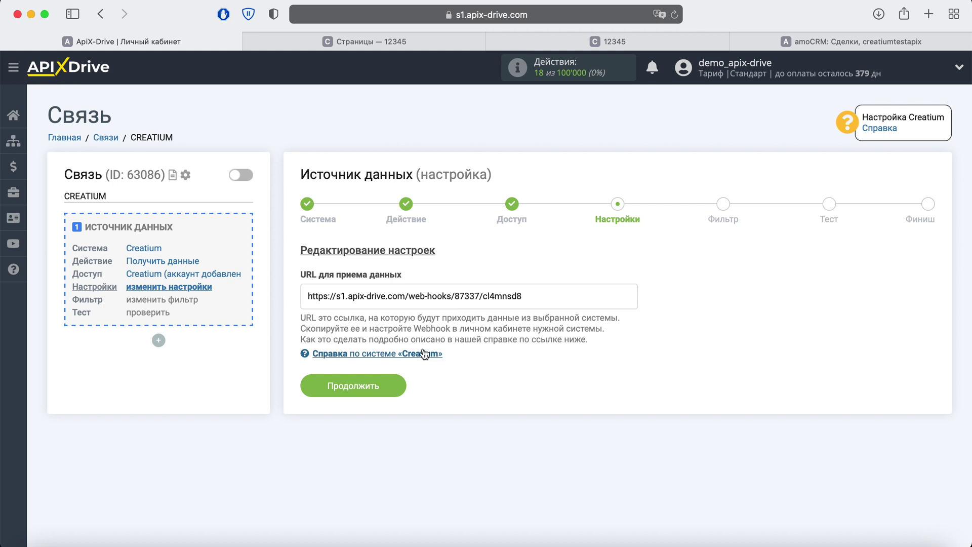
Copy the full webhook URL shown on the settings step
drag(534, 301, 420, 298)
click(349, 303)
triple_click(302, 302)
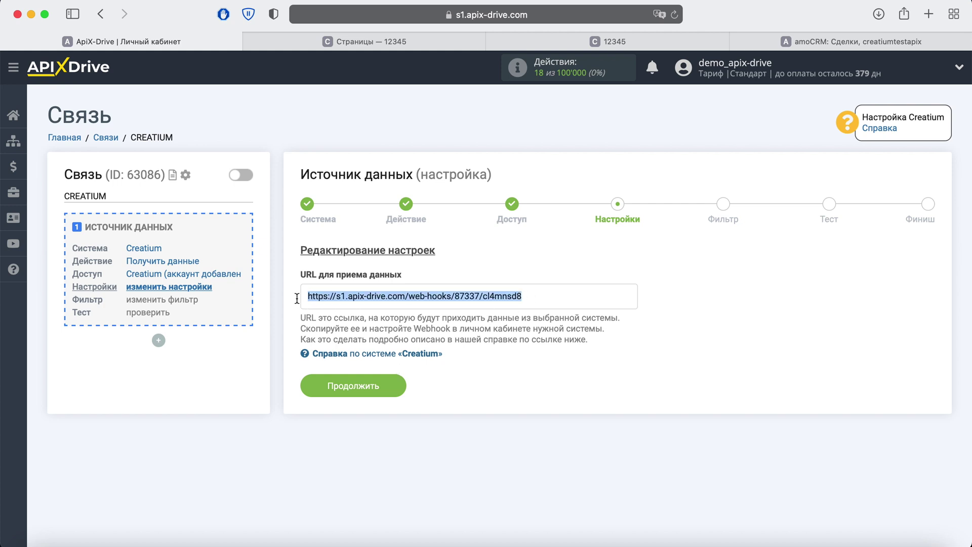
right_click(336, 301)
click(354, 364)
In the Creatium site's Интеграции и уведомления, start a new Webhook integration
click(346, 45)
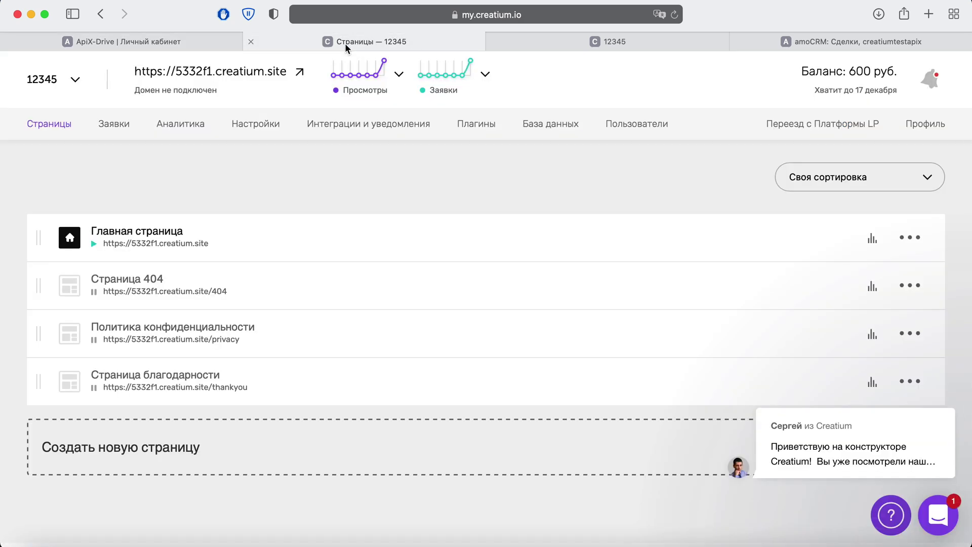
click(356, 124)
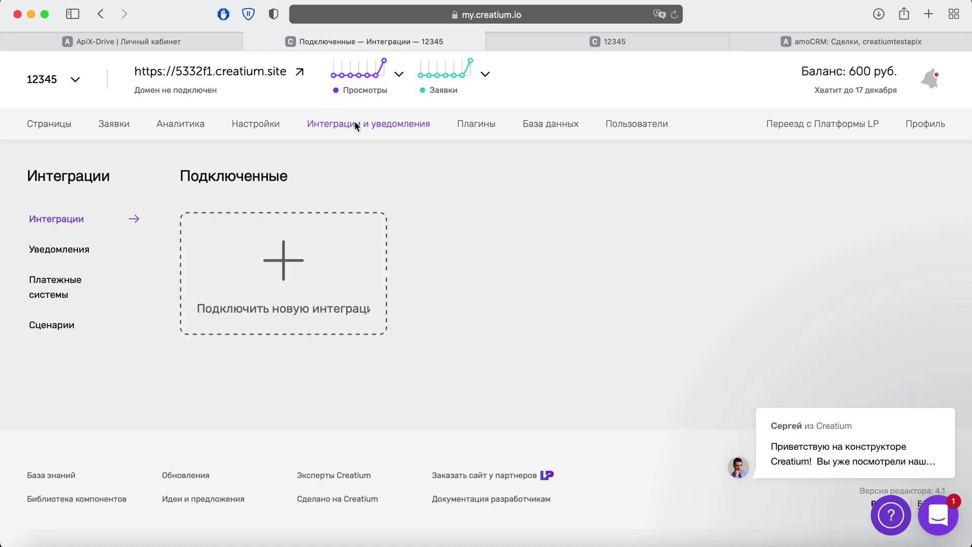
click(304, 260)
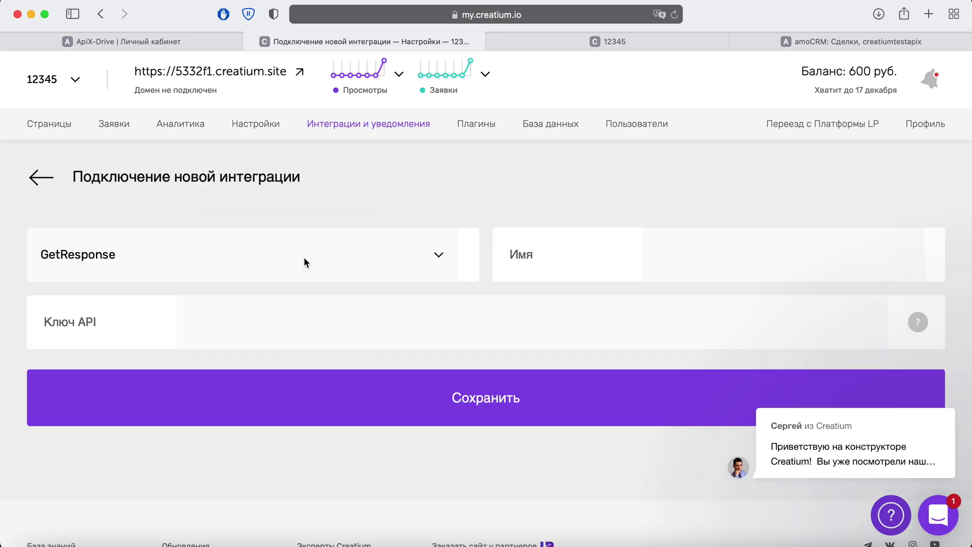
click(439, 254)
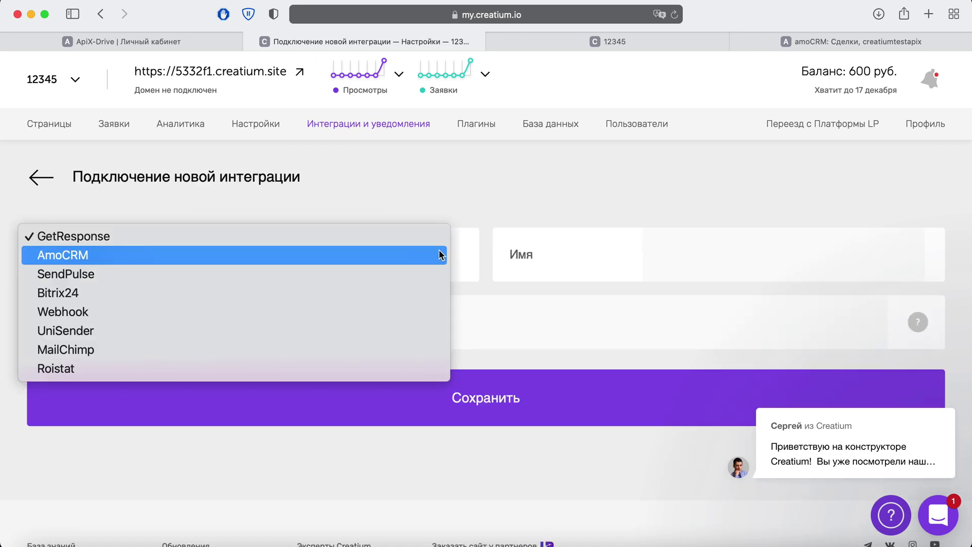
click(175, 311)
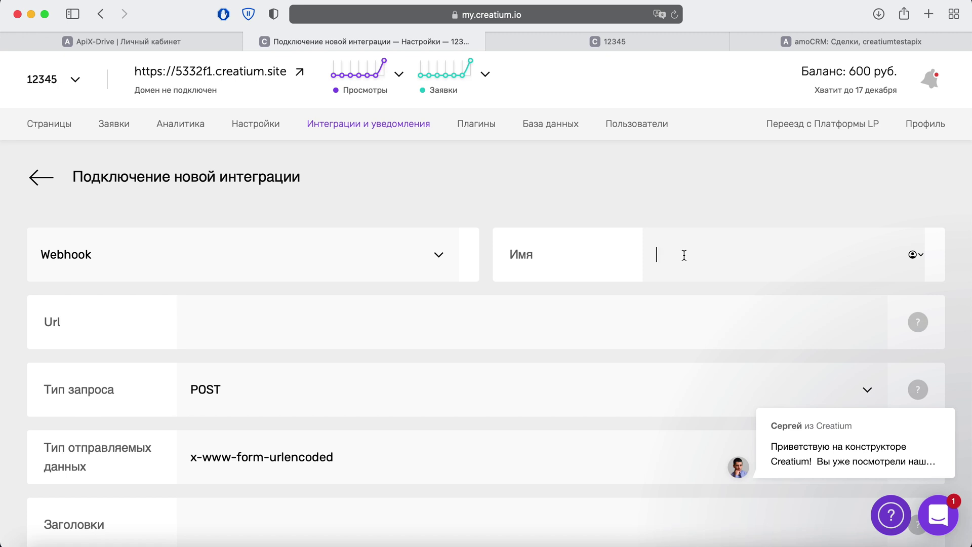
Name the webhook 'ApiX-Drive', paste the URL, enable Отправлять все значения, and save
text(ApiX-Drive)
right_click(265, 324)
click(292, 363)
scroll(294, 356, down, 3)
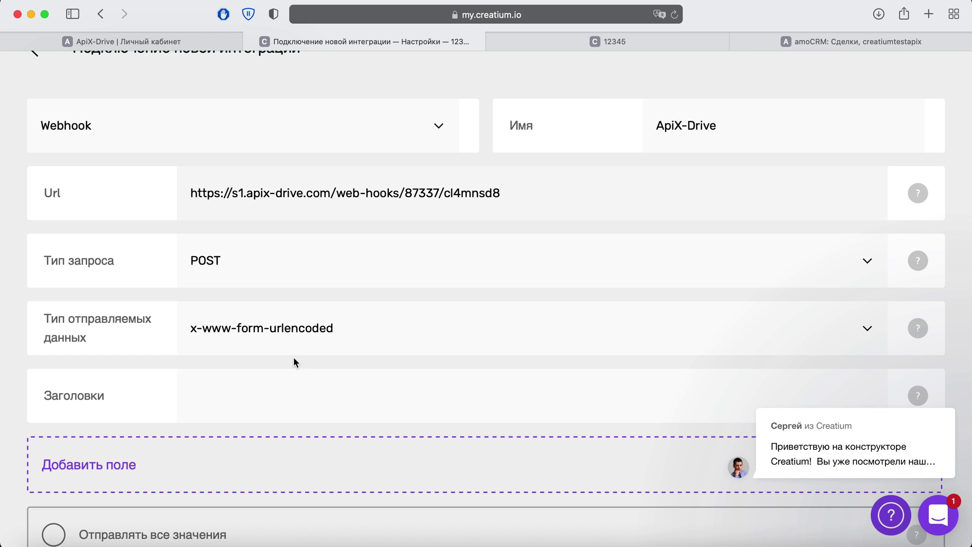
scroll(294, 357, down, 2)
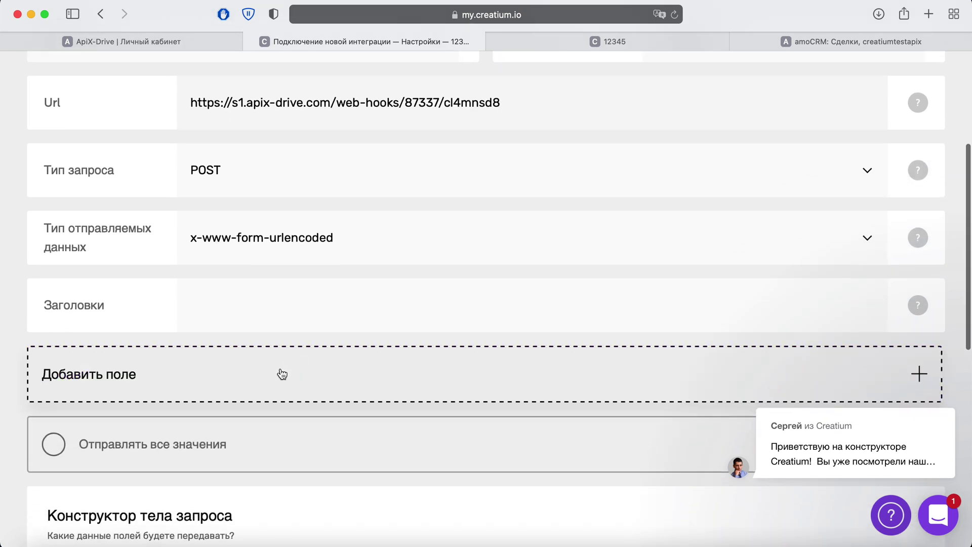
click(53, 445)
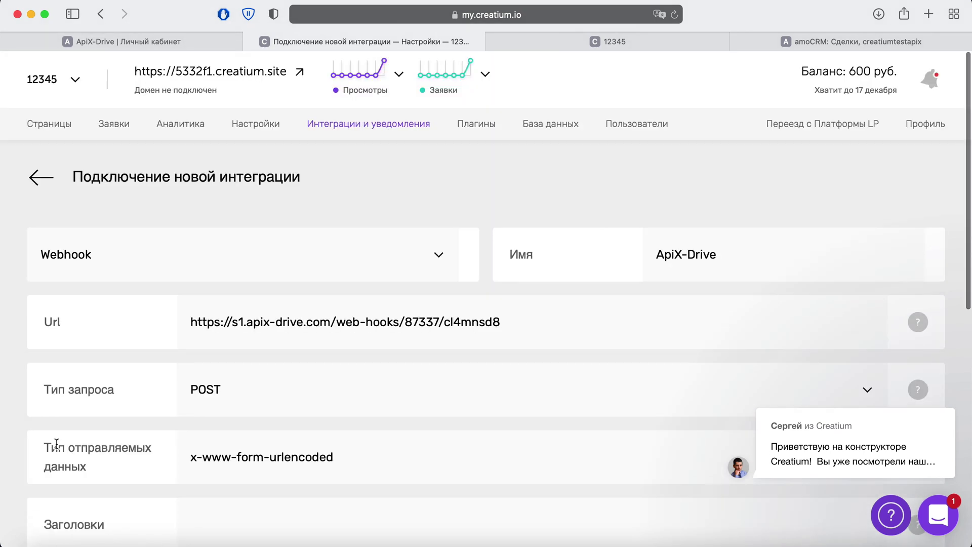
scroll(57, 443, down, 4)
scroll(57, 444, down, 1)
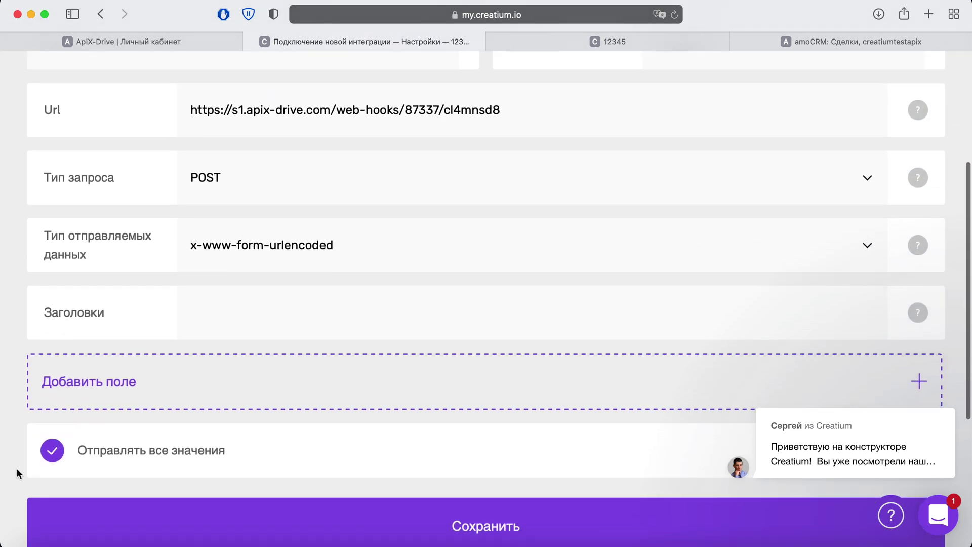
scroll(83, 457, down, 2)
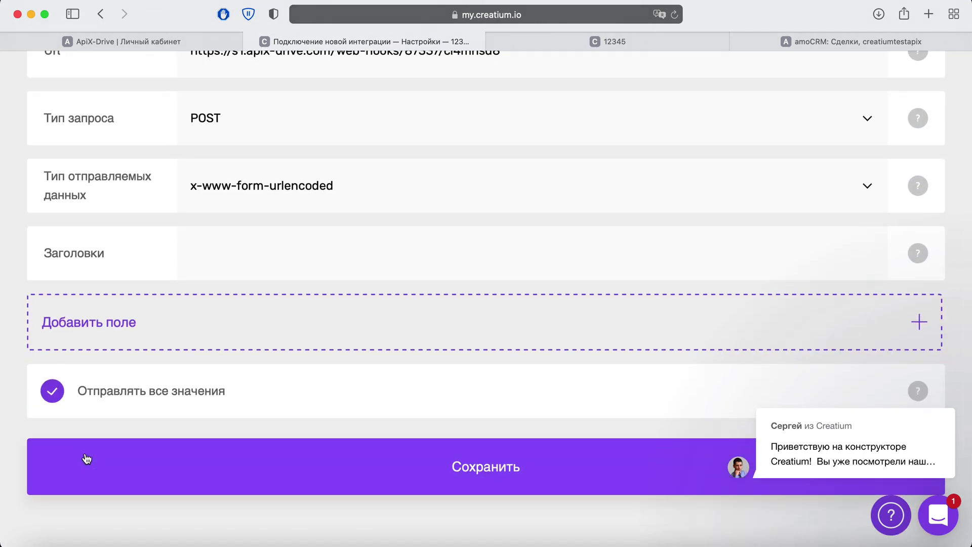
click(91, 459)
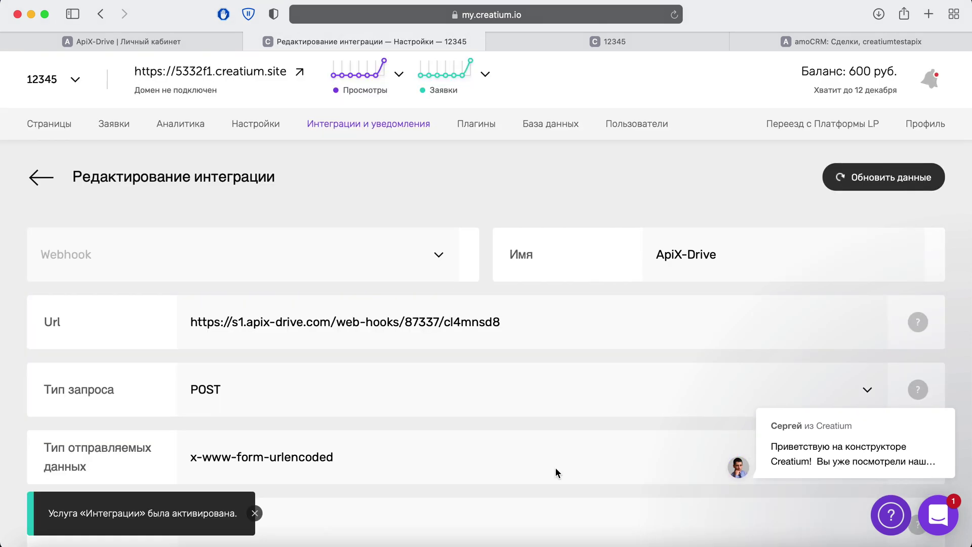
Submit the Jam Coffee site form with a test name and e-mail, then continue ApiX-Drive to filtering
click(595, 41)
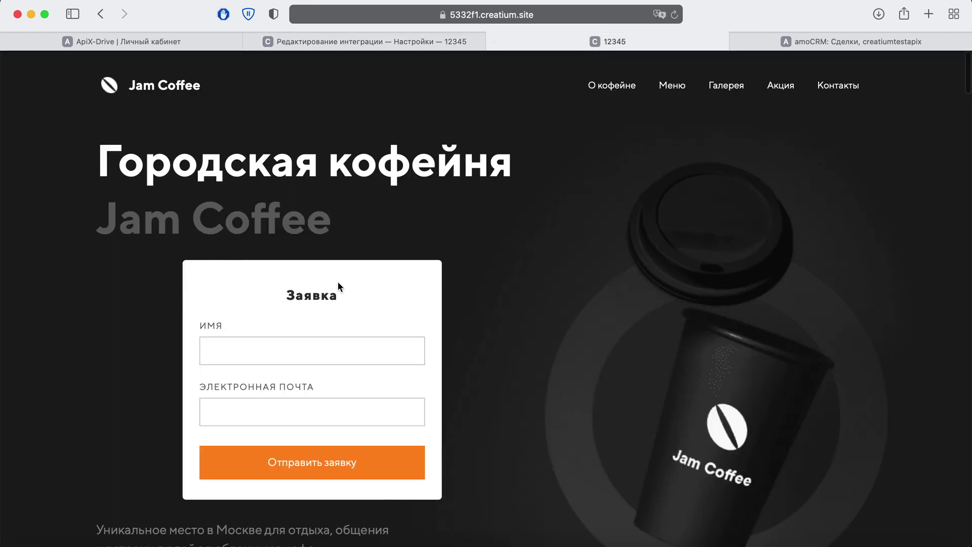
click(237, 354)
text(Artem)
click(312, 412)
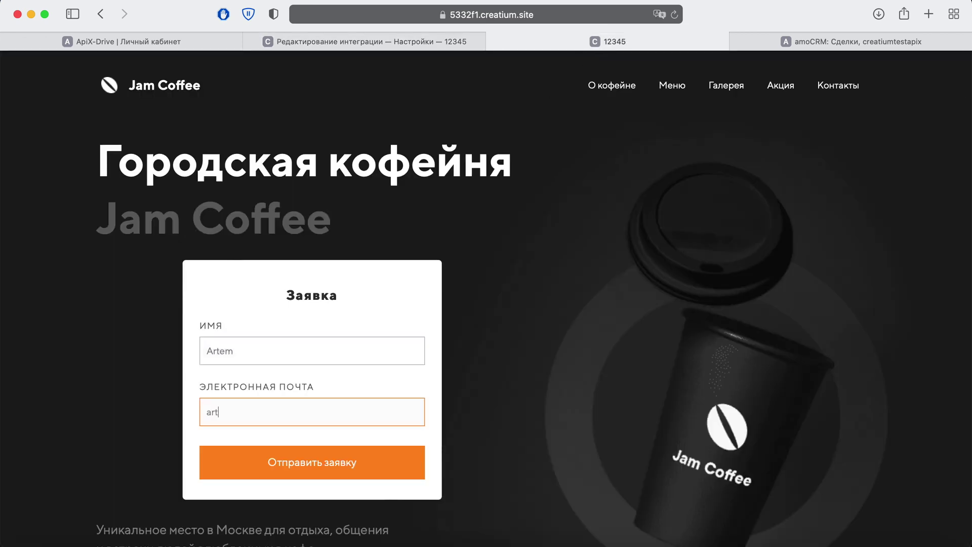
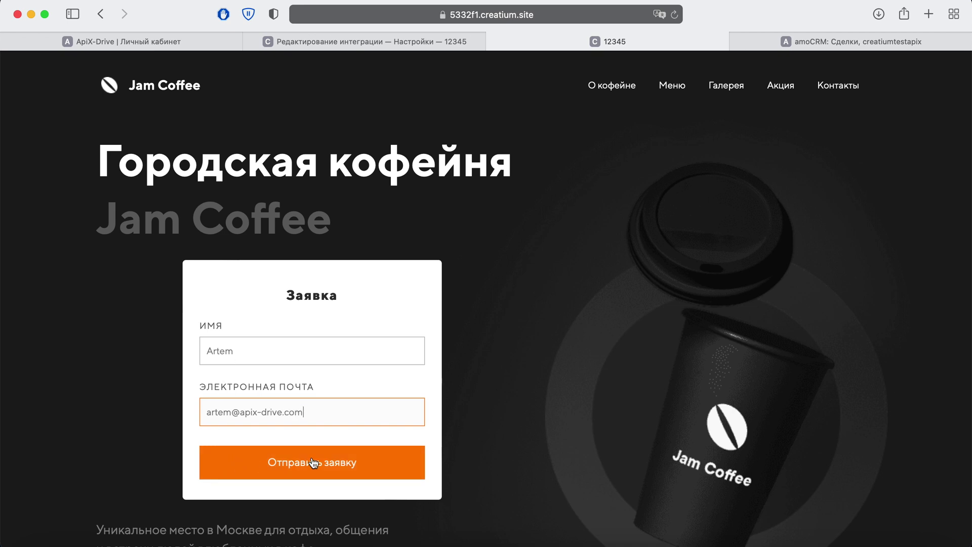
click(313, 462)
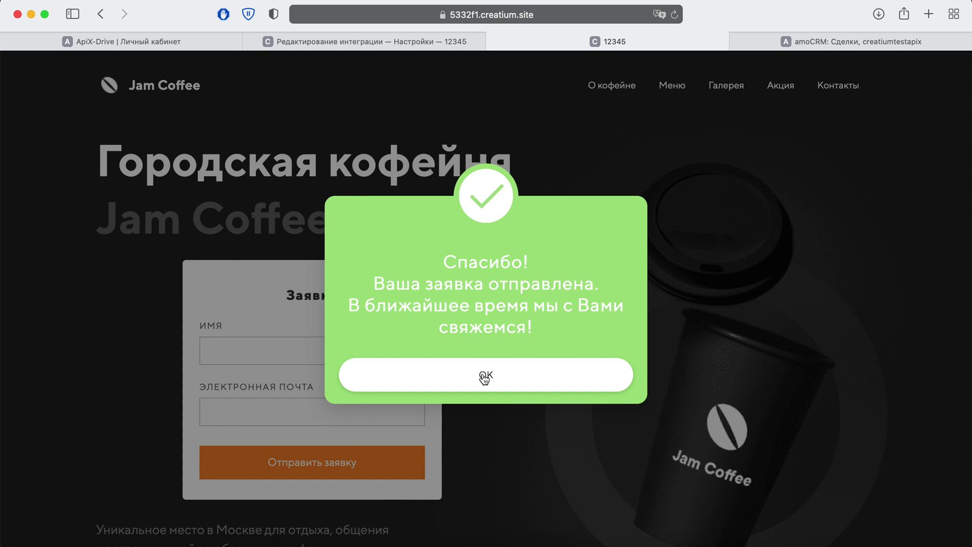
click(189, 46)
click(400, 383)
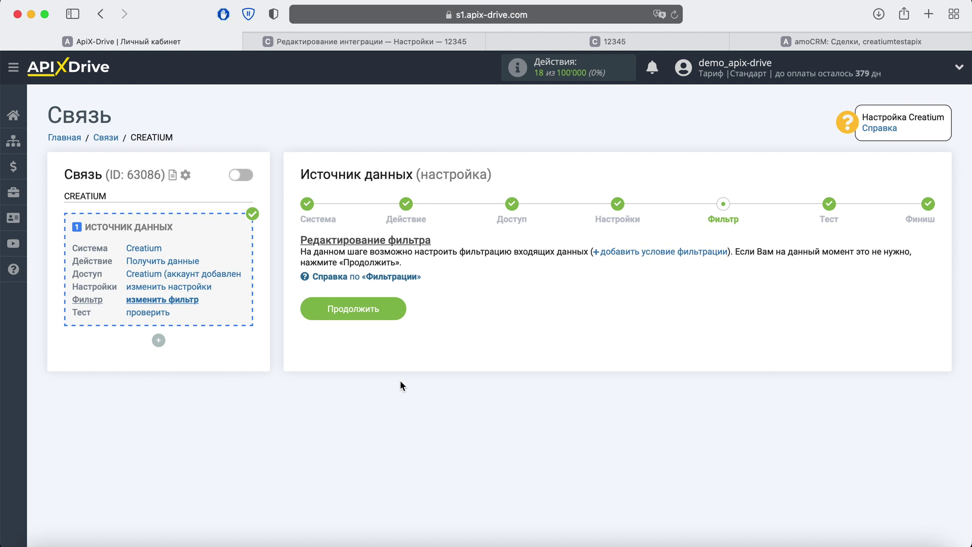
Skip the filter, review the loaded Creatium test data, and finish the source setup with Далее
click(396, 312)
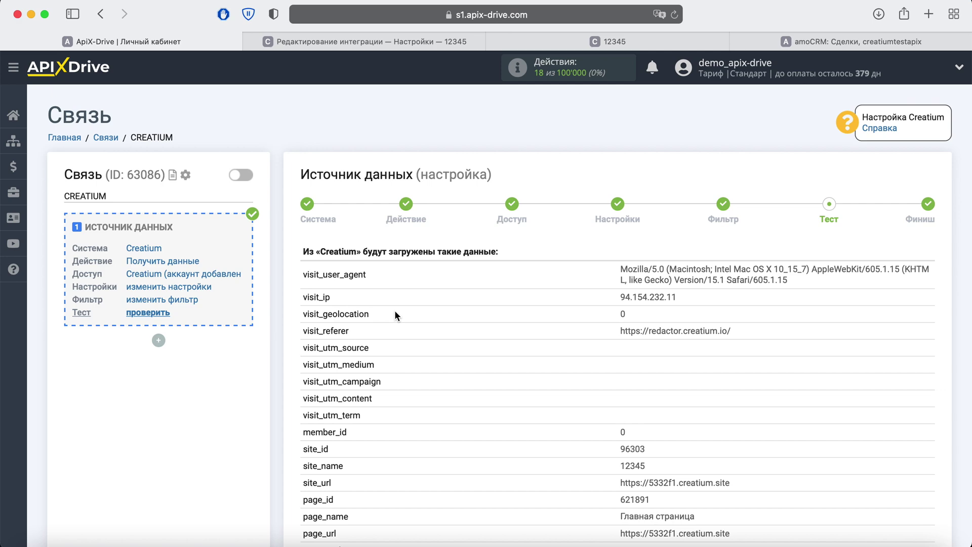
scroll(394, 314, down, 5)
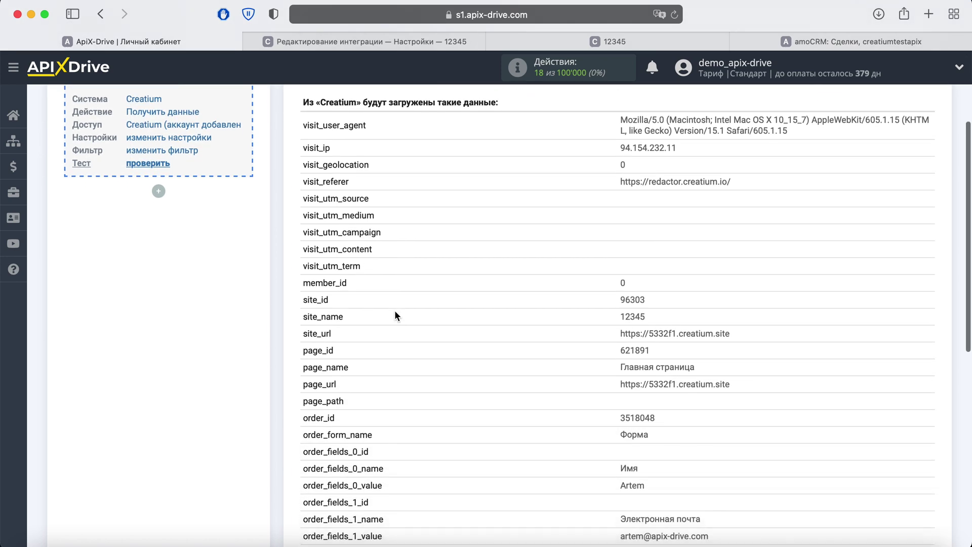
scroll(395, 313, down, 4)
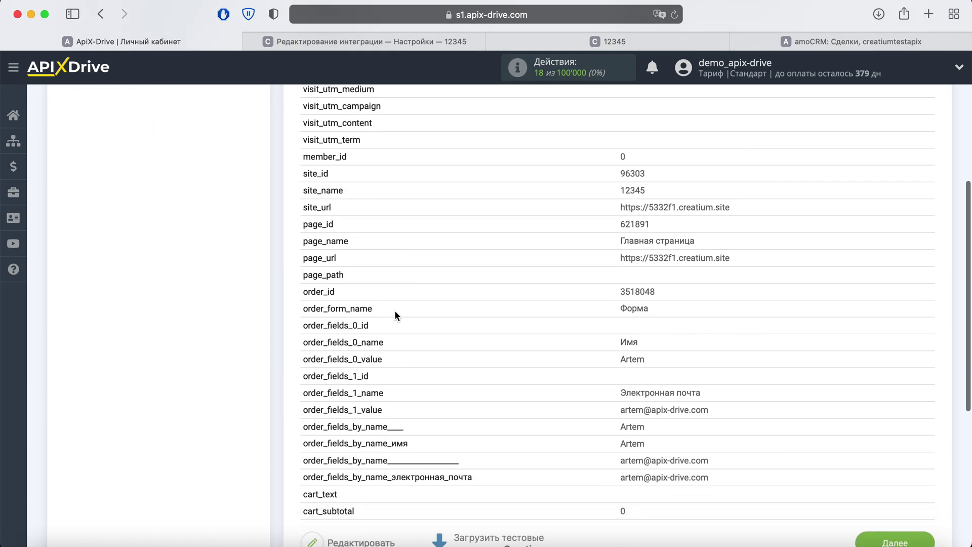
scroll(394, 310, down, 1)
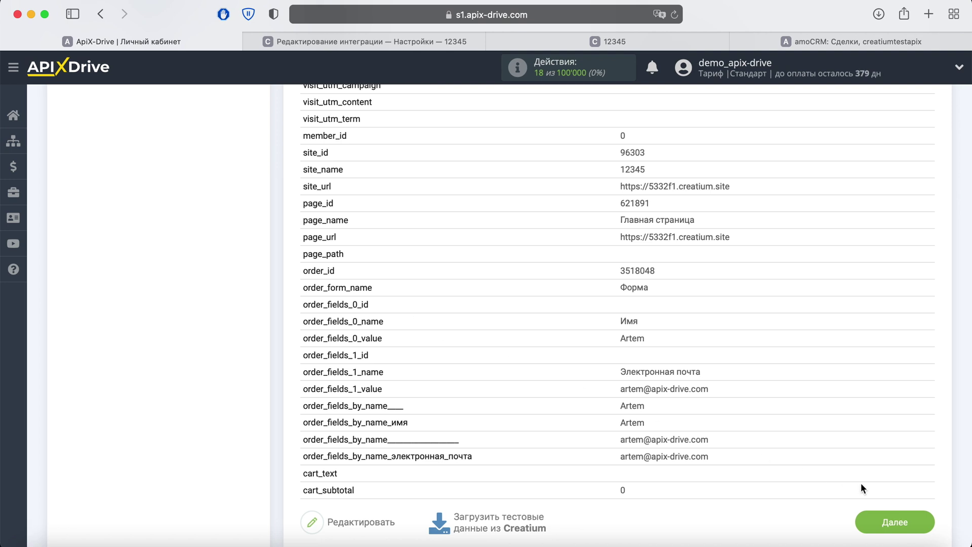
click(914, 522)
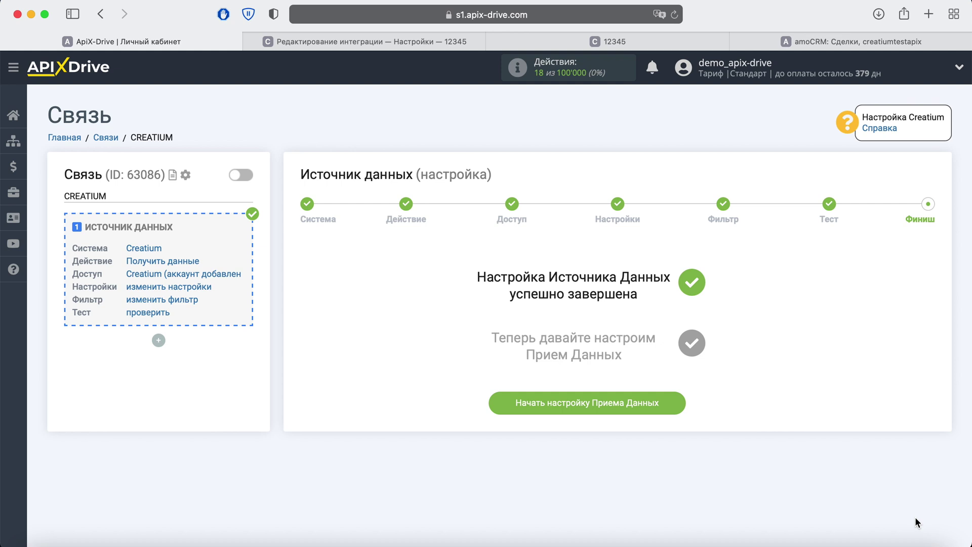
Begin receiving setup with AmoCRM as the system and 'Отправка сделок' as the action
click(674, 404)
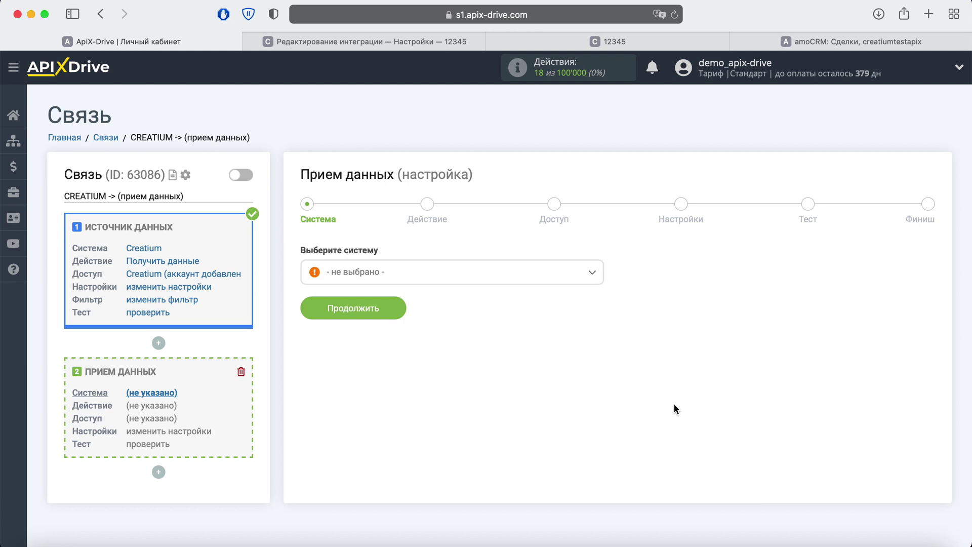
click(448, 282)
scroll(410, 405, down, 2)
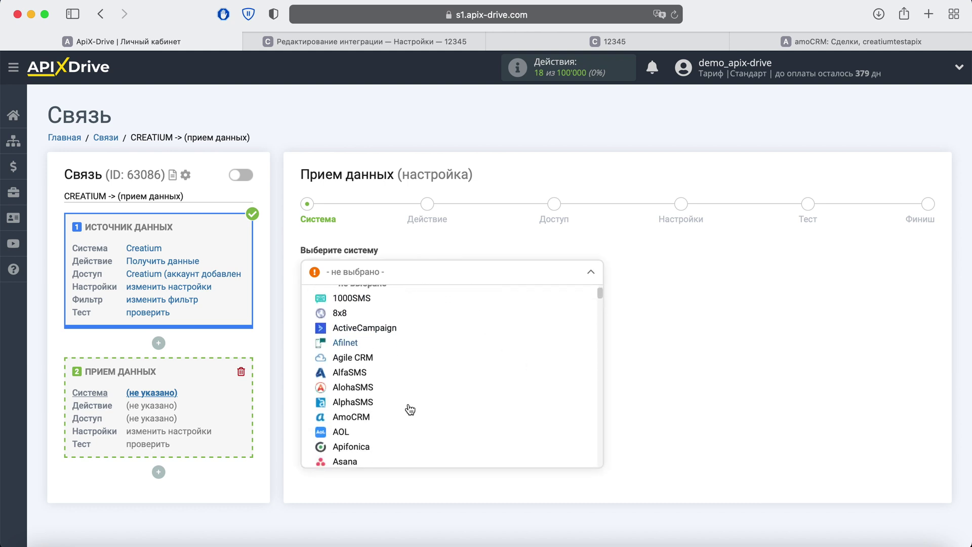
click(375, 417)
click(393, 302)
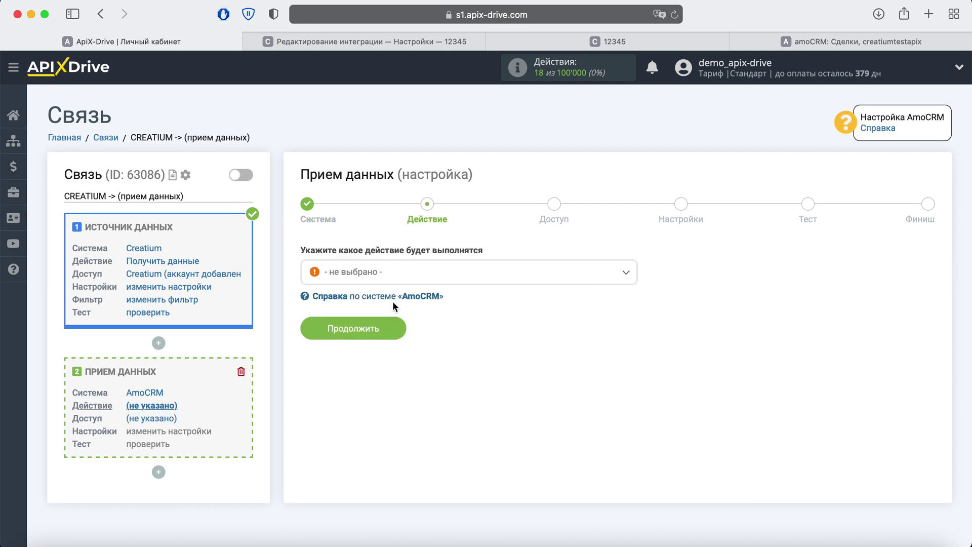
click(408, 273)
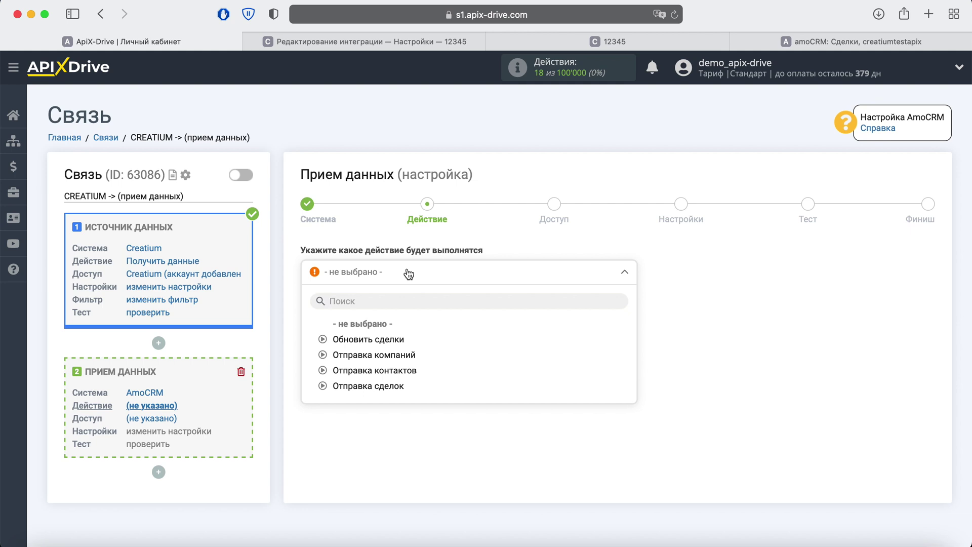
click(390, 386)
click(394, 334)
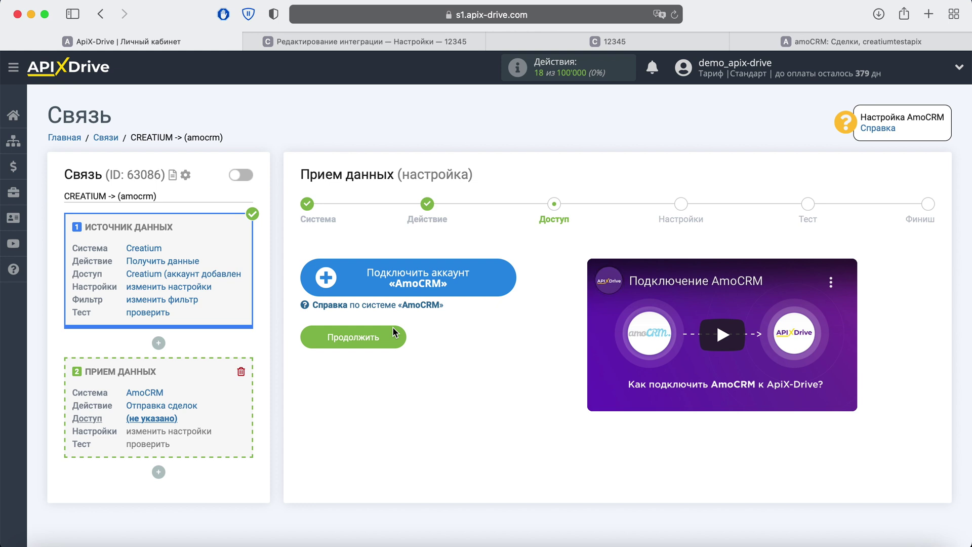
Log in to amoCRM with the account credentials, grant ApiX-Drive access, and select that login
click(499, 285)
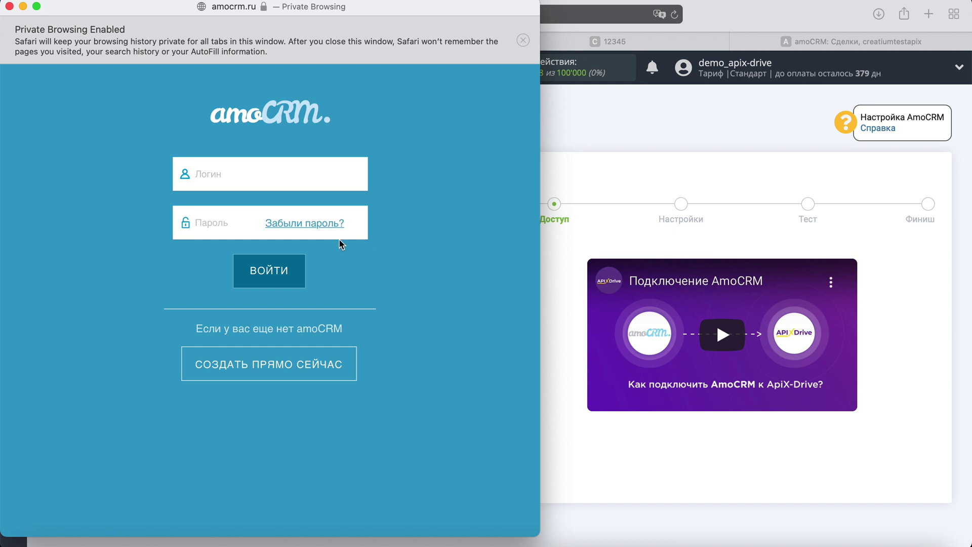
right_click(261, 174)
click(283, 212)
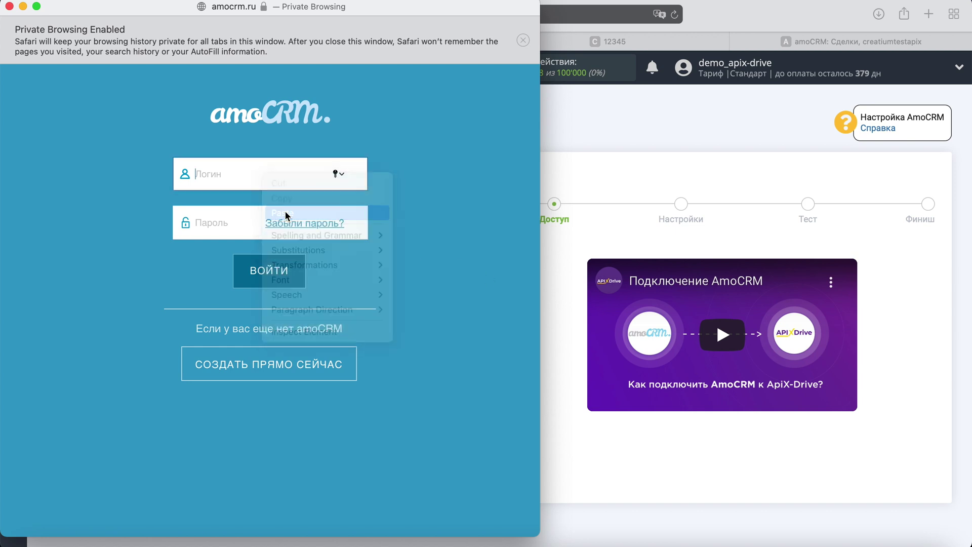
right_click(220, 218)
click(246, 258)
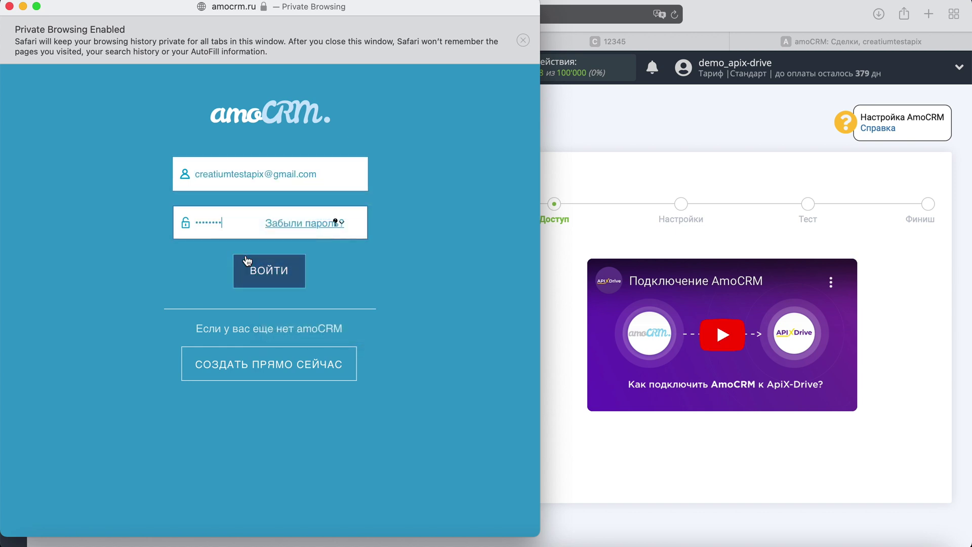
click(297, 270)
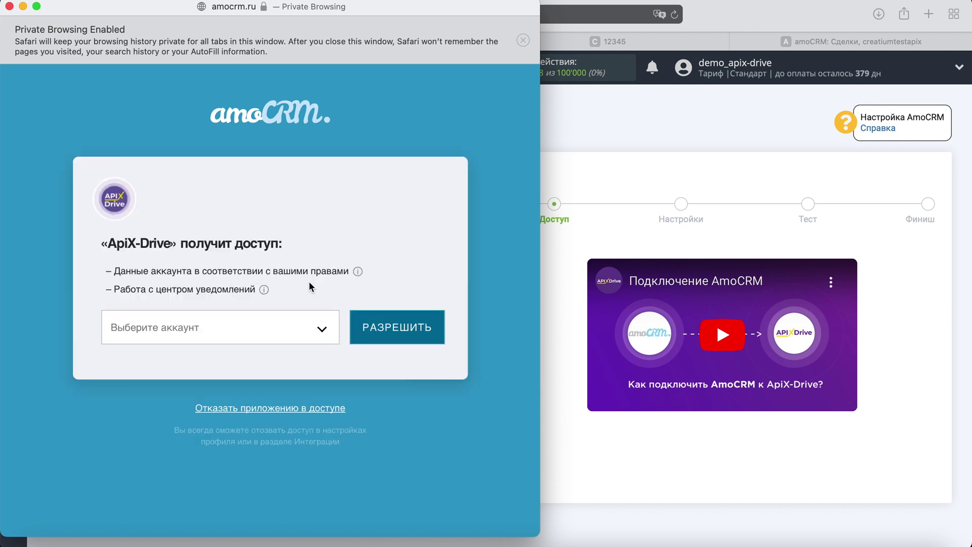
click(317, 327)
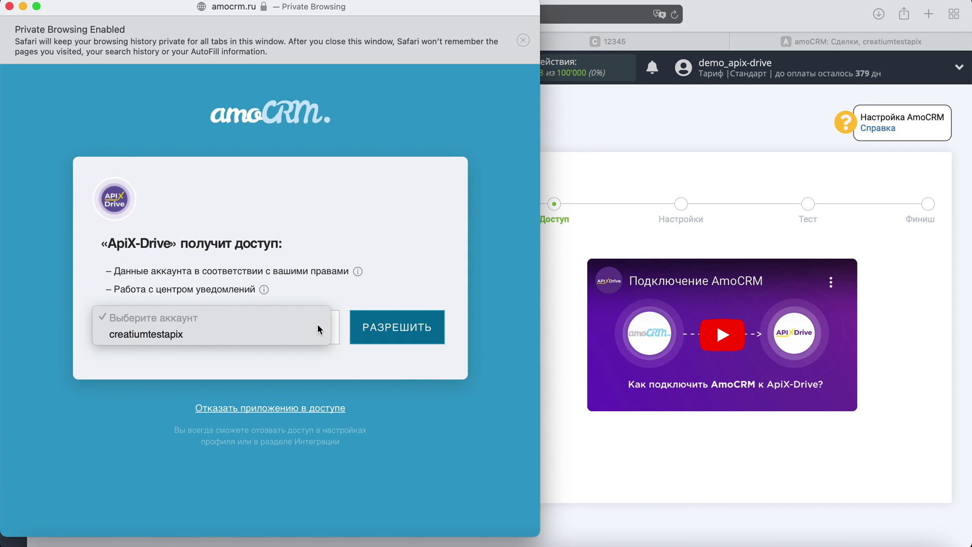
click(314, 335)
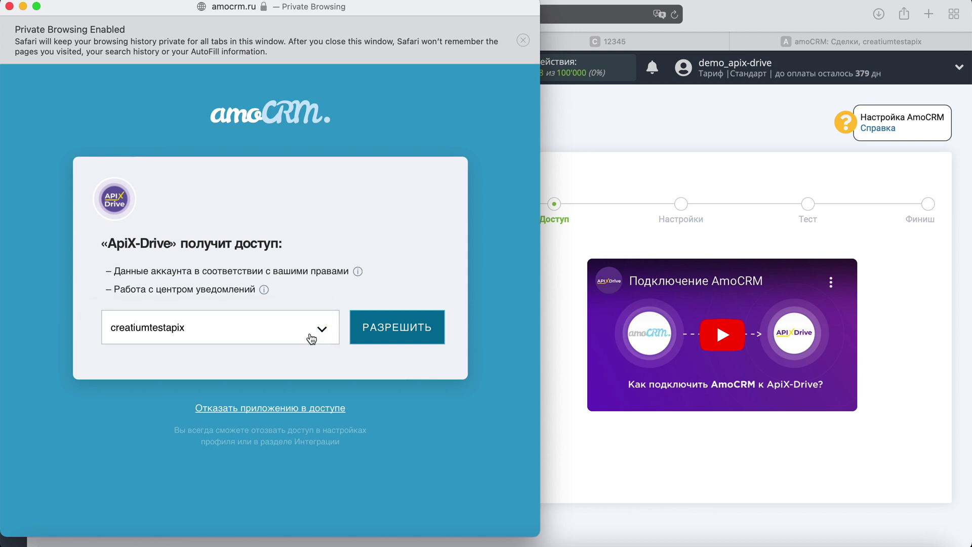
click(426, 324)
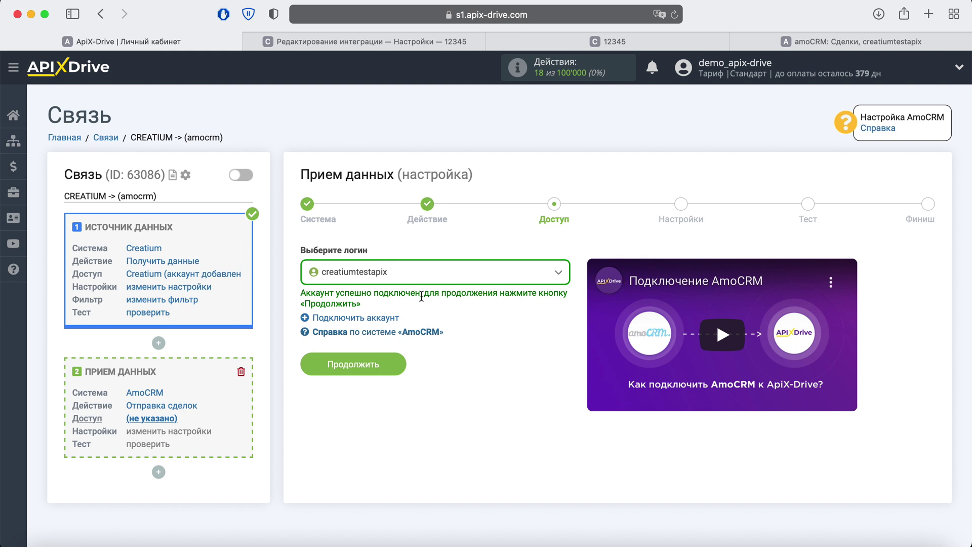
click(413, 273)
Map the deal's contact name to the order_fields_0_value variable
click(389, 360)
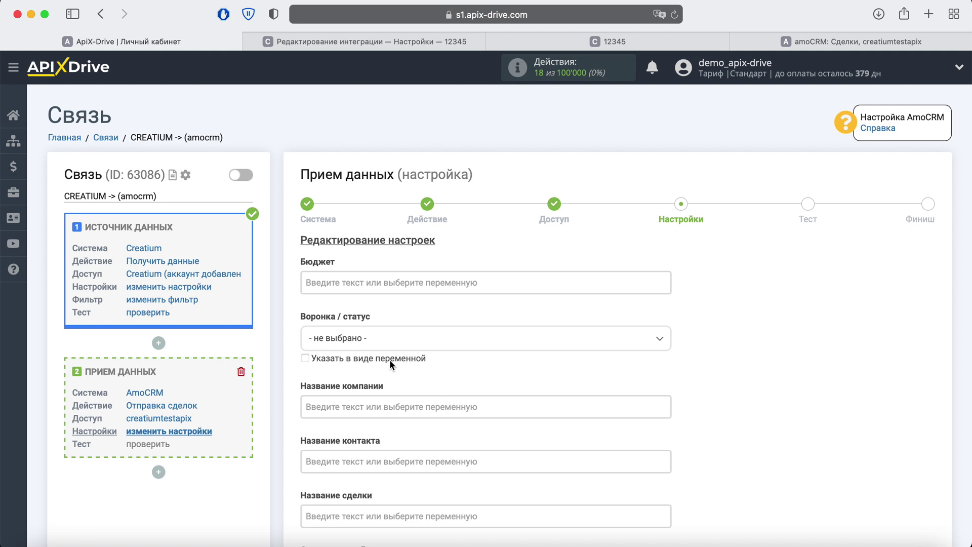
scroll(390, 359, down, 2)
click(471, 393)
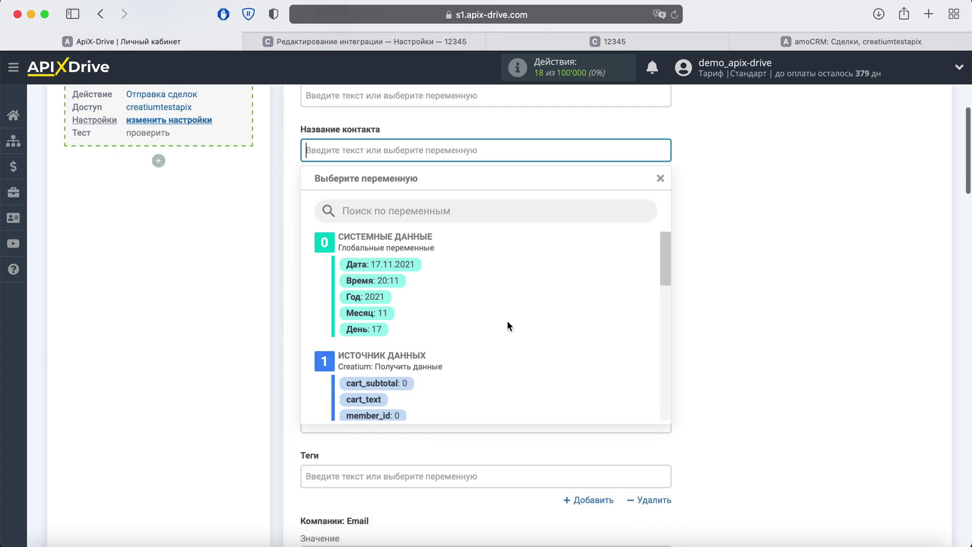
scroll(508, 326, down, 5)
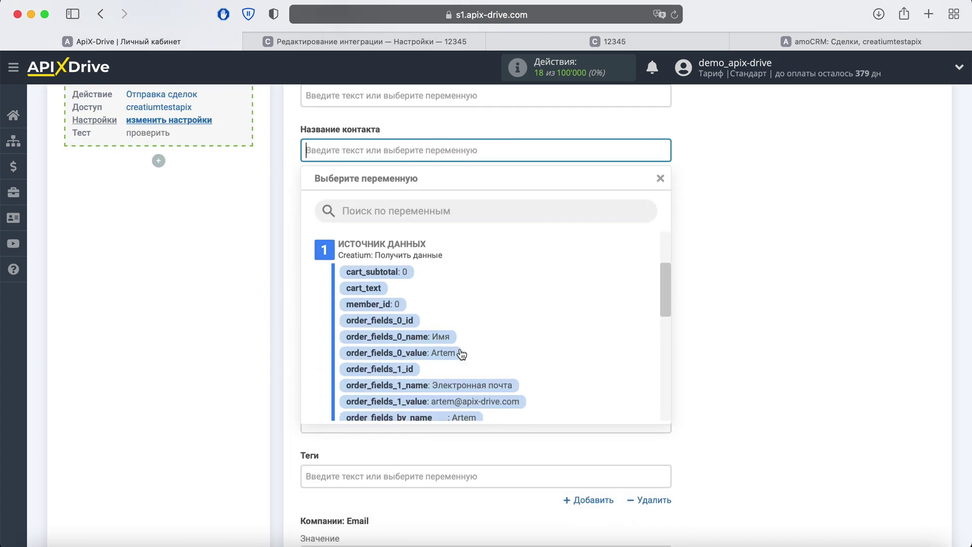
click(458, 353)
Set the deal name to 'Новая заявка Creatium' followed by the order_id variable
click(385, 202)
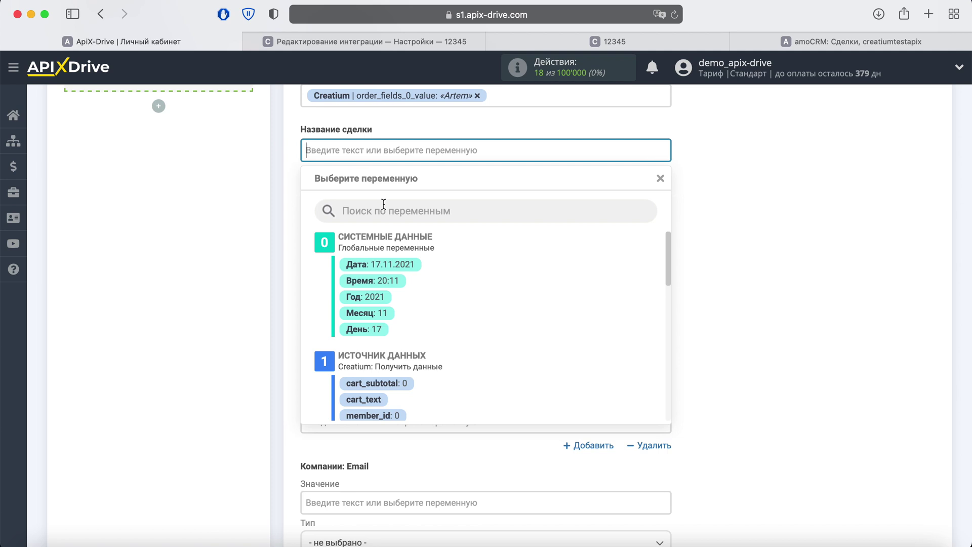
text(Новая)
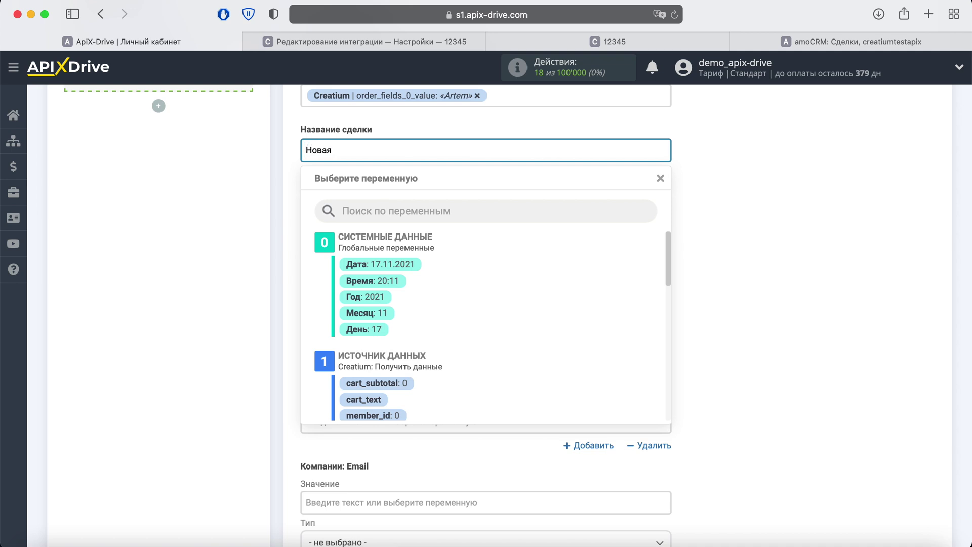
text( заявка Creatium)
scroll(530, 314, down, 5)
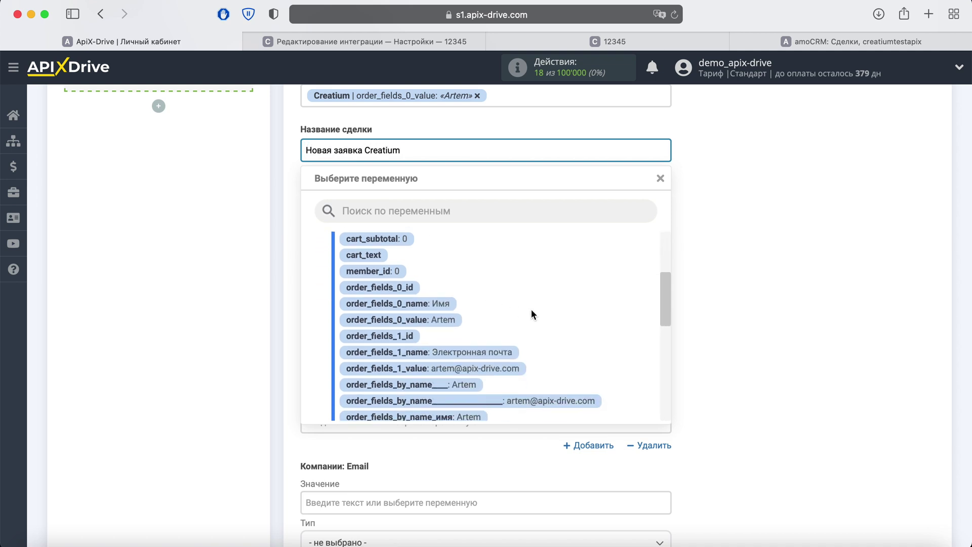
scroll(530, 314, down, 2)
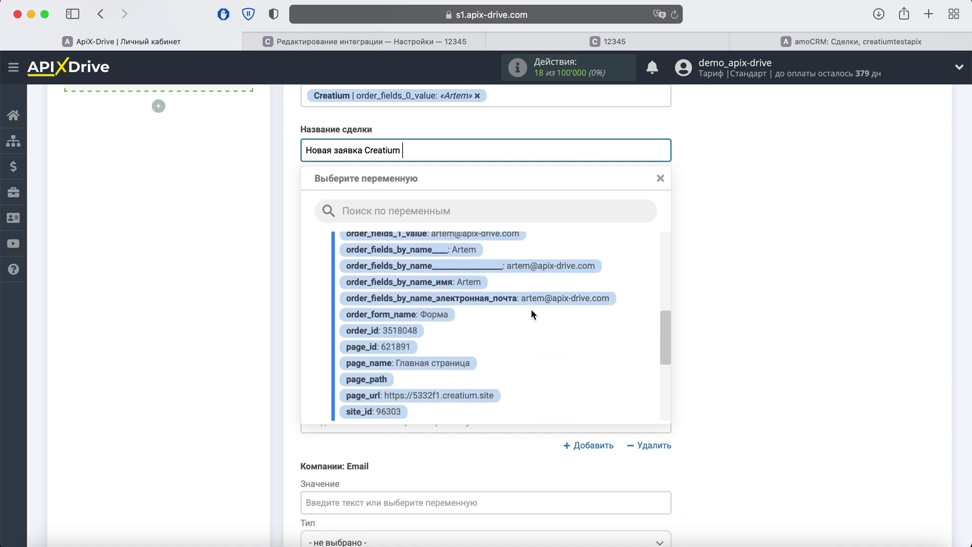
click(412, 331)
Send deals to the 'Воронка: Новые заявки' stage
scroll(411, 328, up, 3)
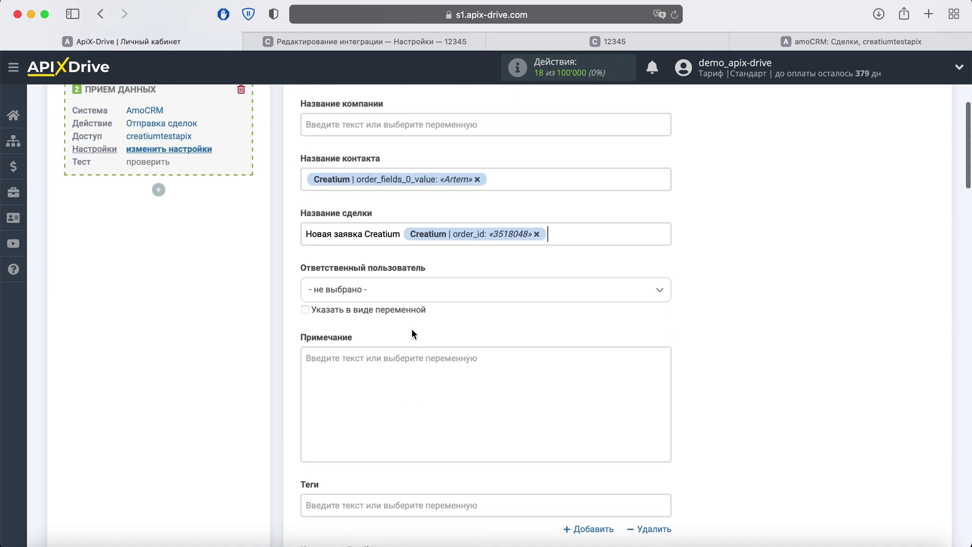
click(387, 131)
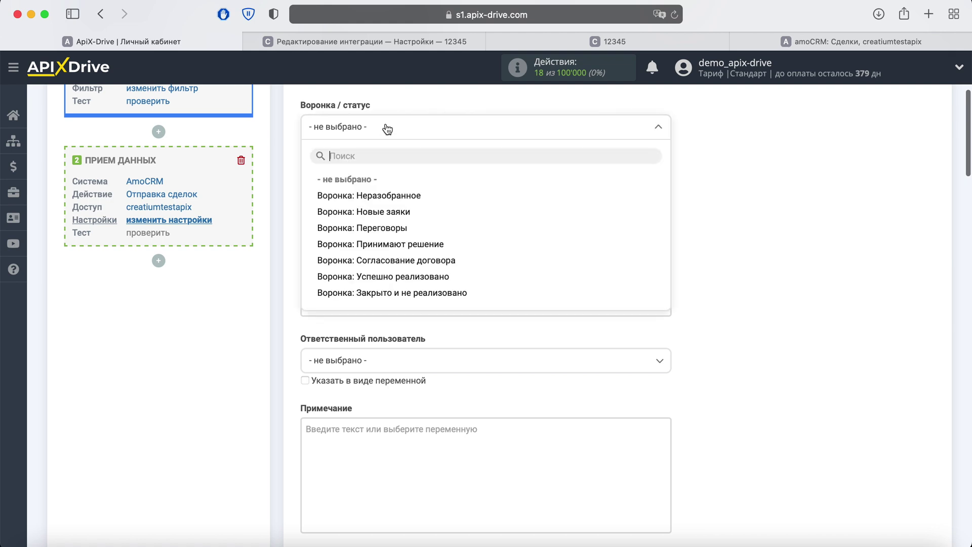
click(393, 213)
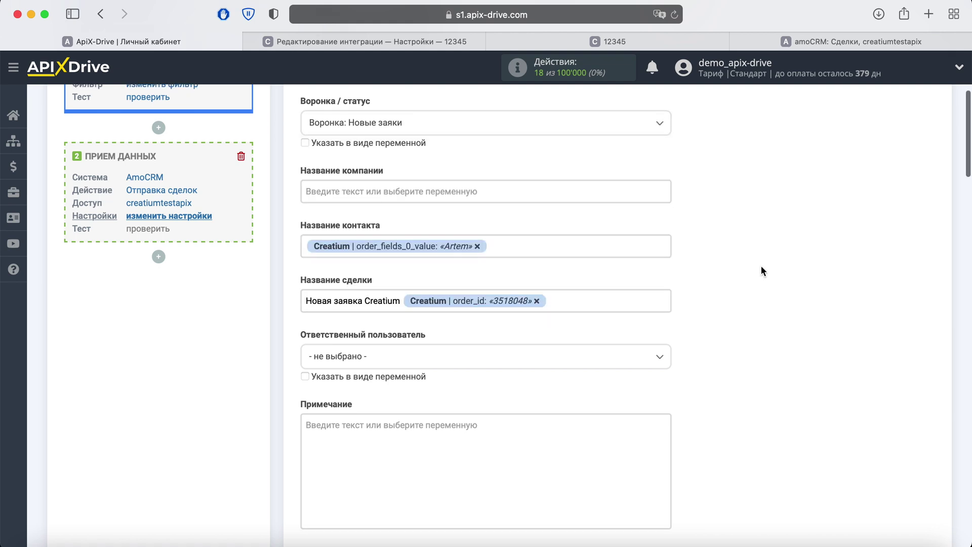
Set Контакты: Email to order_fields_1_value and save the field mapping
scroll(761, 266, down, 5)
scroll(761, 265, down, 5)
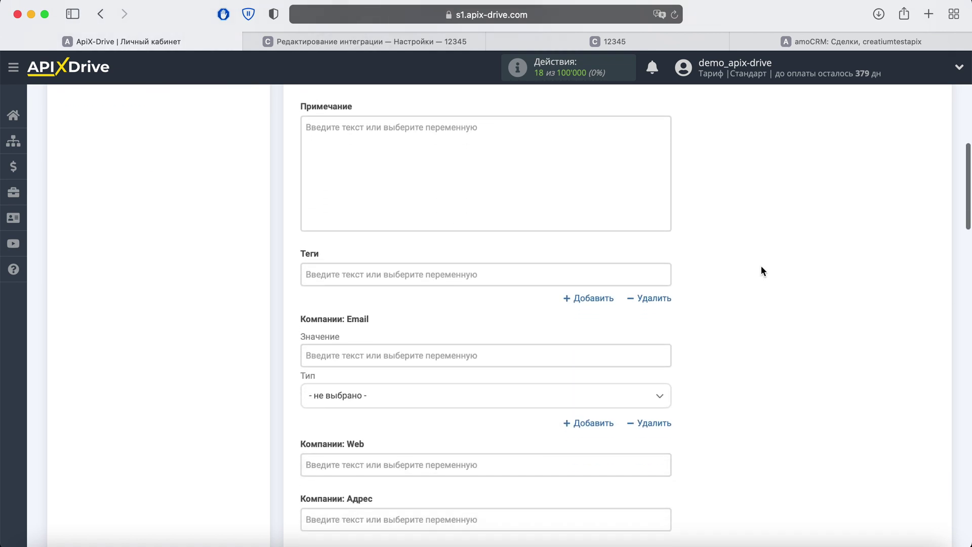
scroll(760, 266, down, 5)
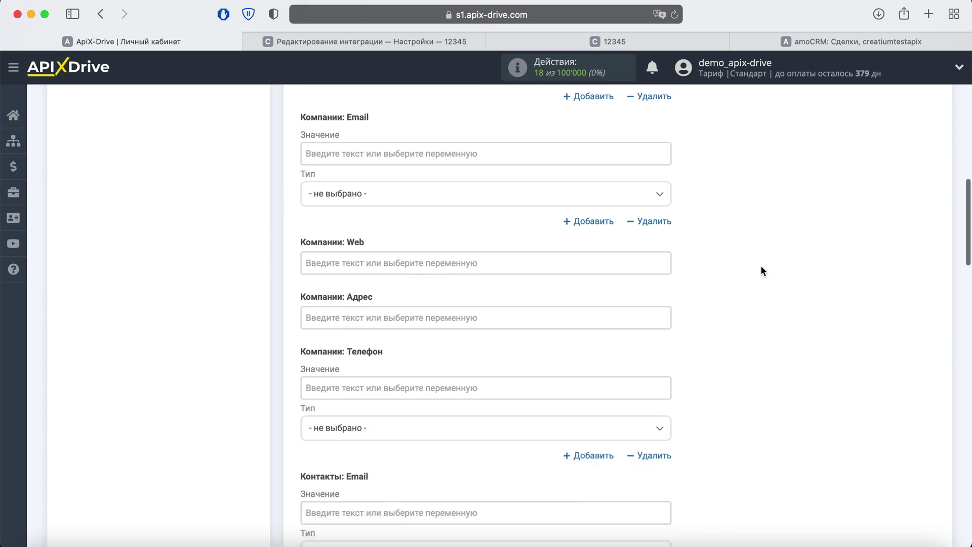
scroll(761, 271, down, 1)
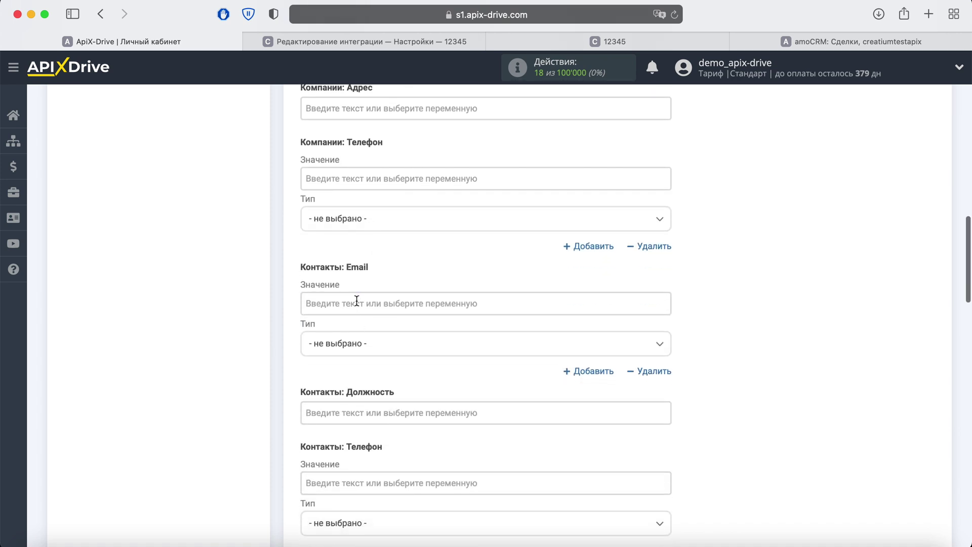
click(357, 302)
scroll(531, 318, down, 3)
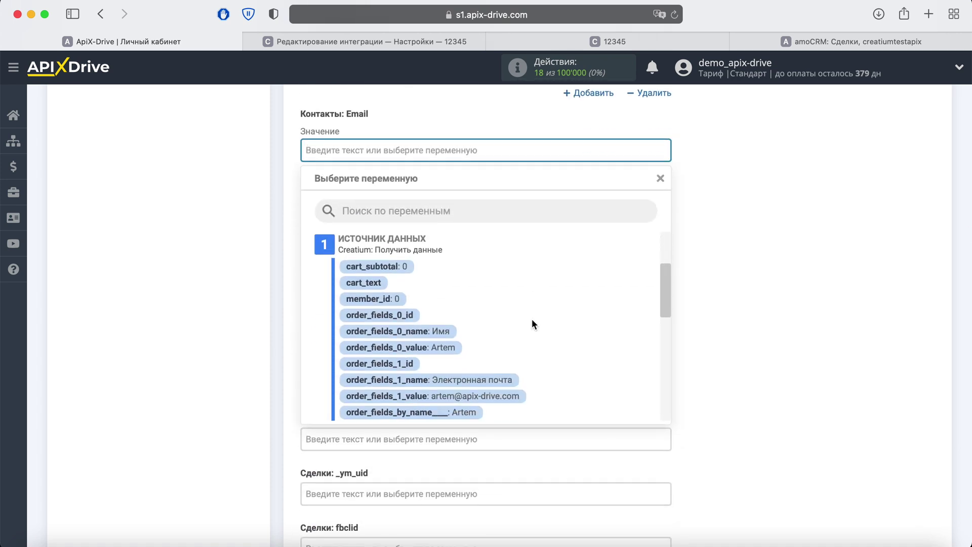
scroll(531, 325, down, 1)
click(505, 354)
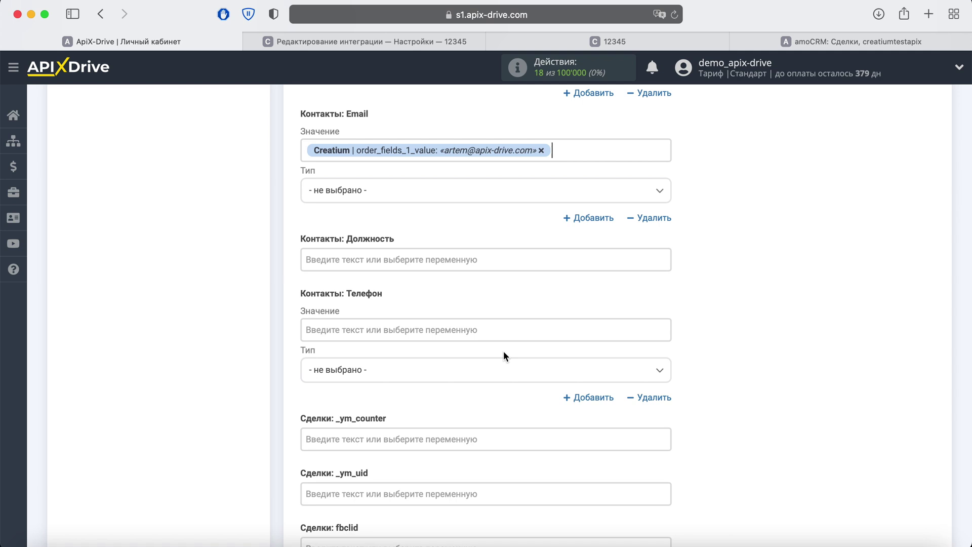
scroll(504, 355, down, 12)
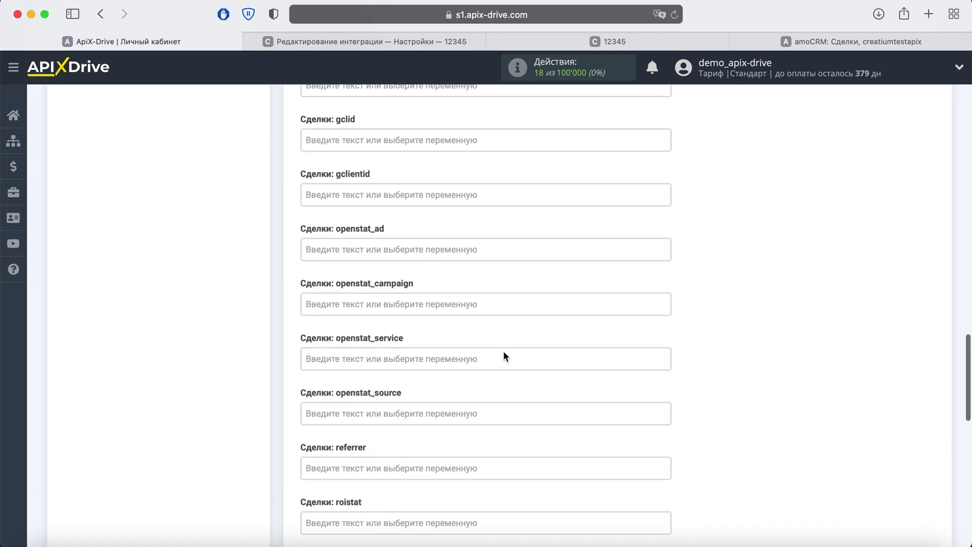
scroll(503, 351, down, 8)
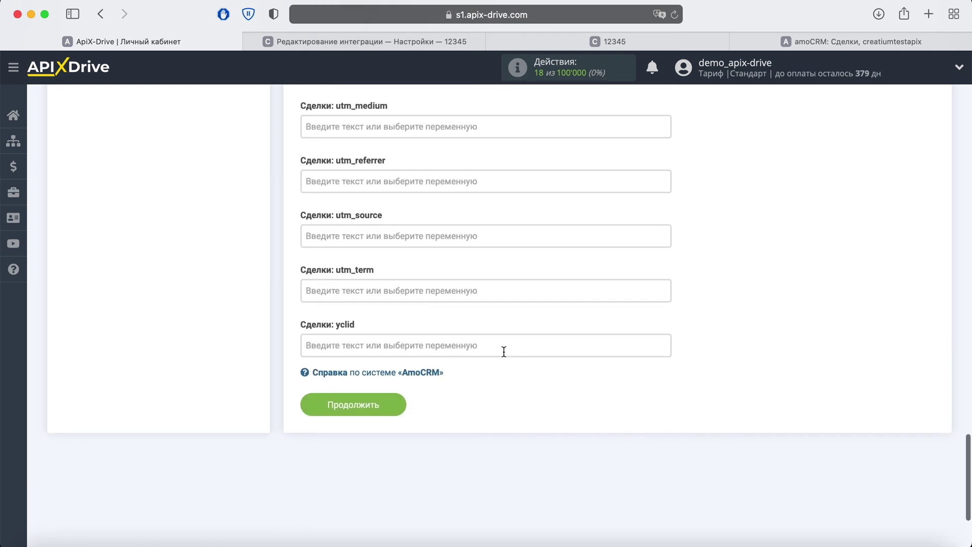
click(398, 405)
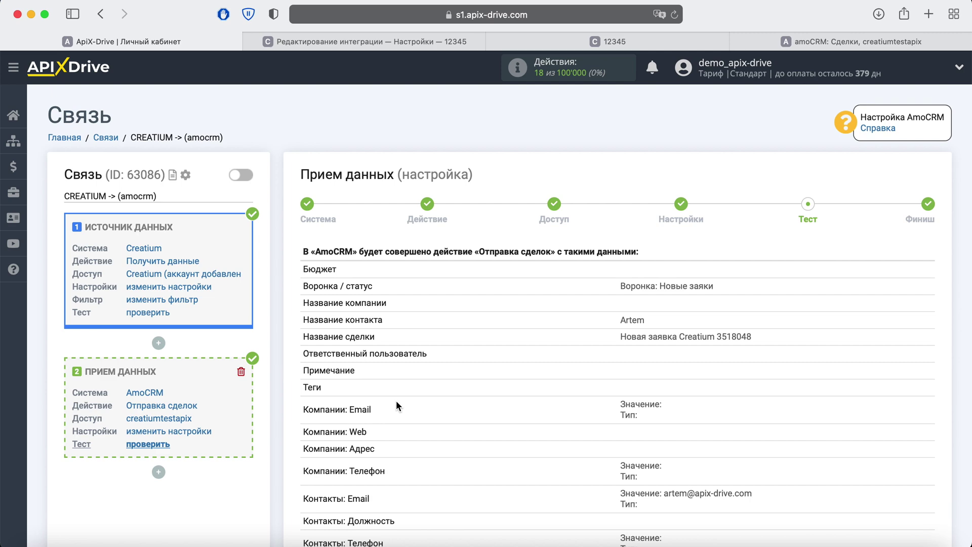
Send the test deal to AmoCRM and confirm the Отправка сделок task completed
scroll(397, 405, down, 5)
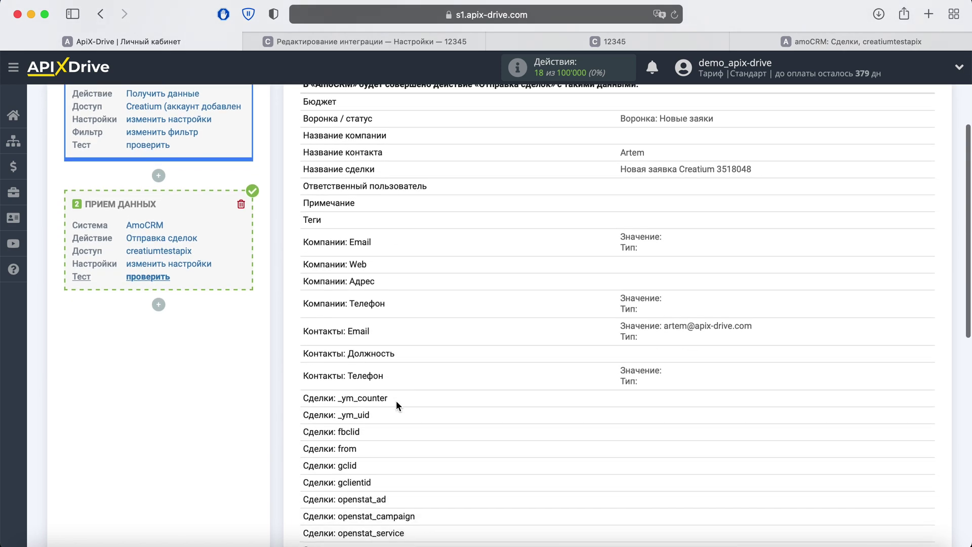
scroll(396, 404, down, 5)
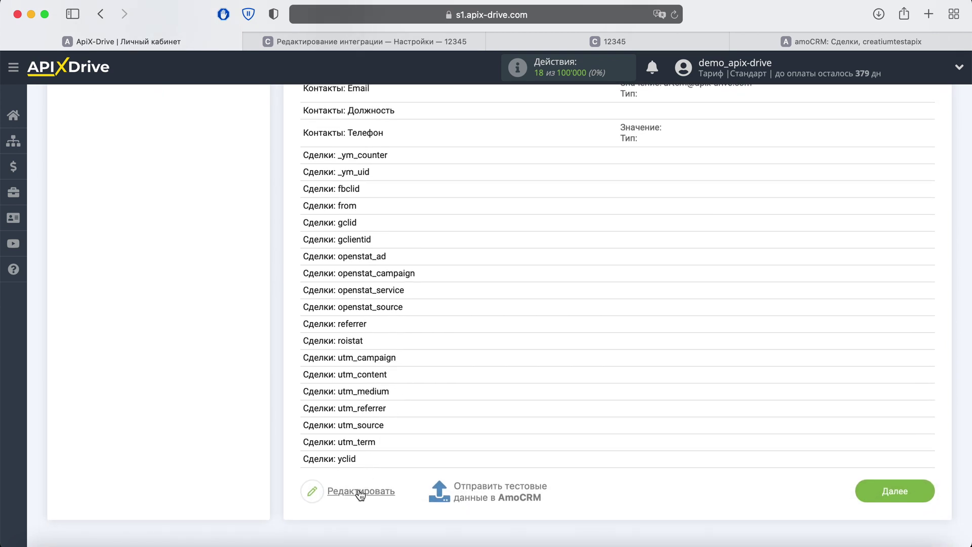
click(476, 491)
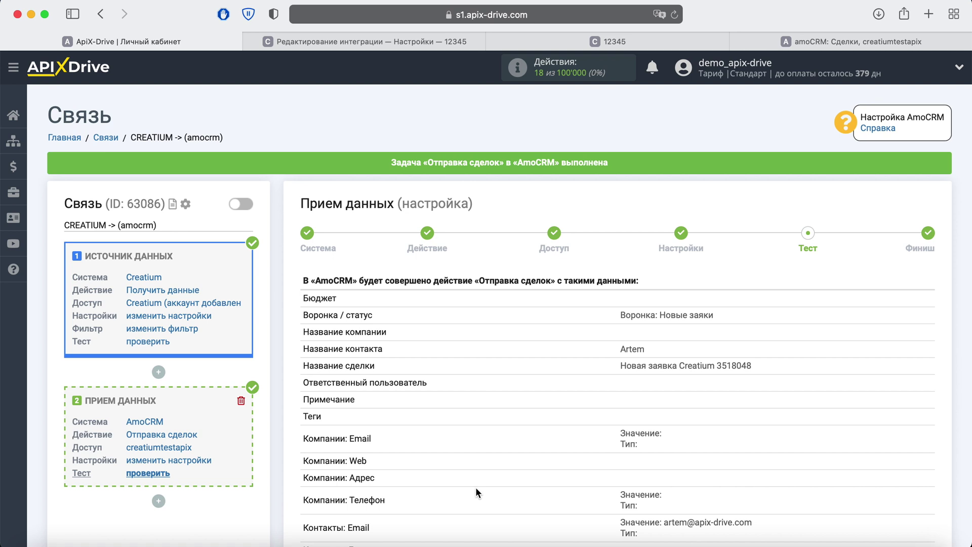
Check that the deal «Новая заявка Creatium 3518048» appears in amoCRM's Новые заявки, then return to ApiX-Drive
click(783, 44)
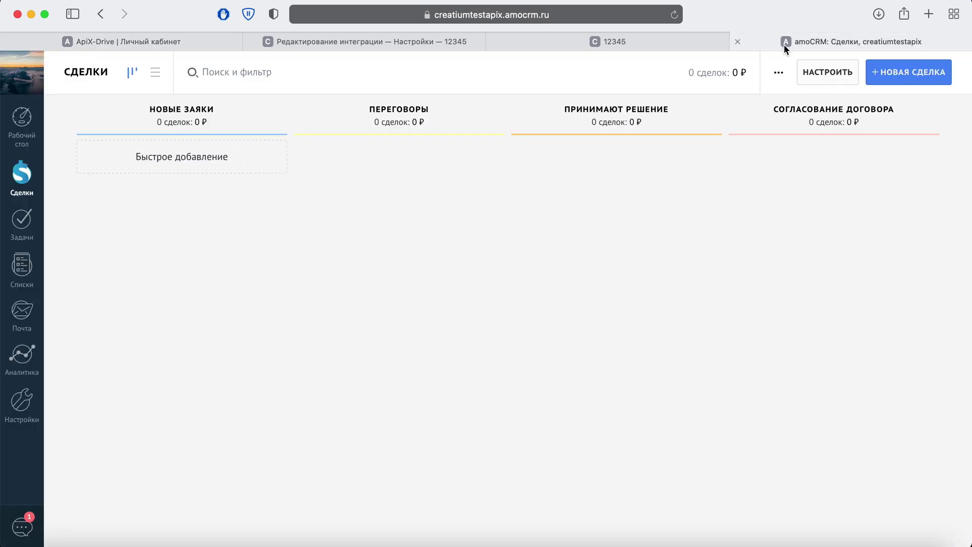
click(674, 15)
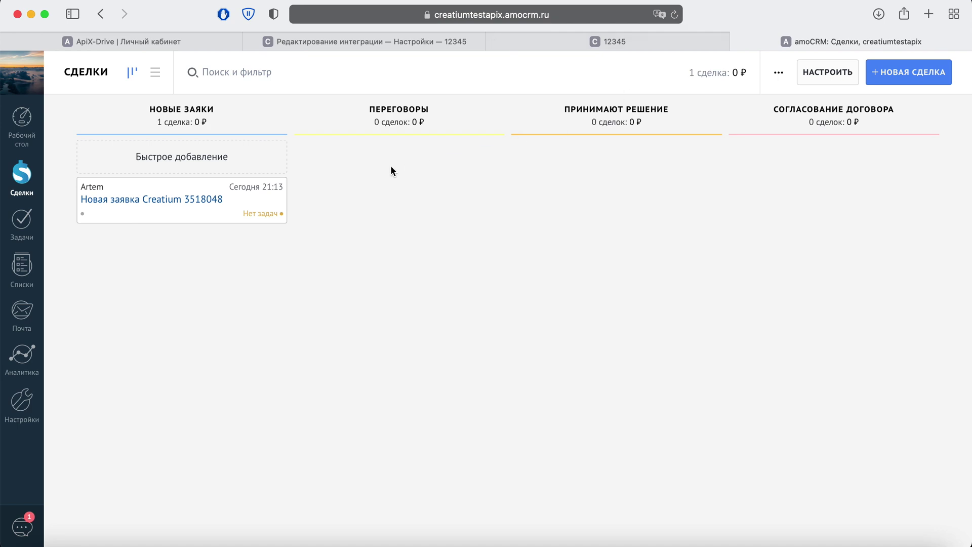
click(200, 207)
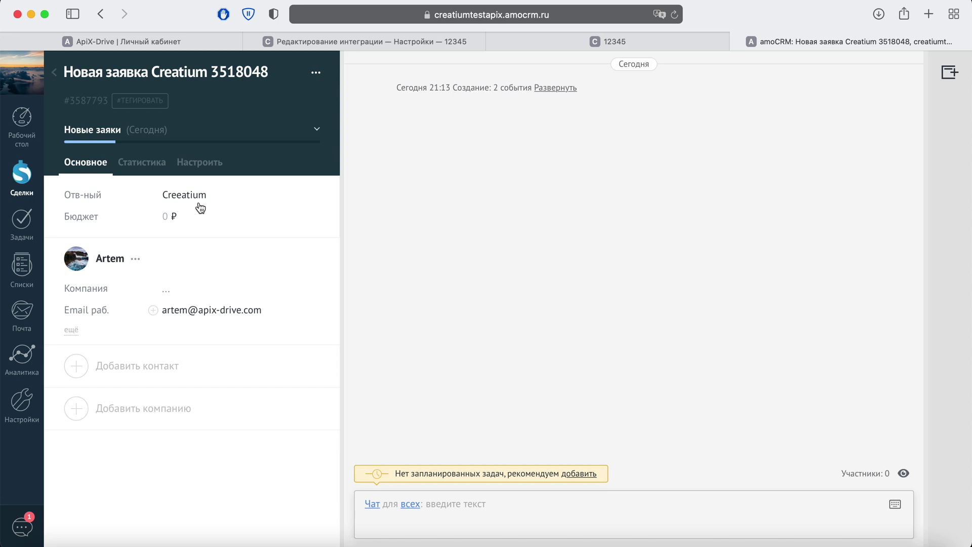
click(134, 42)
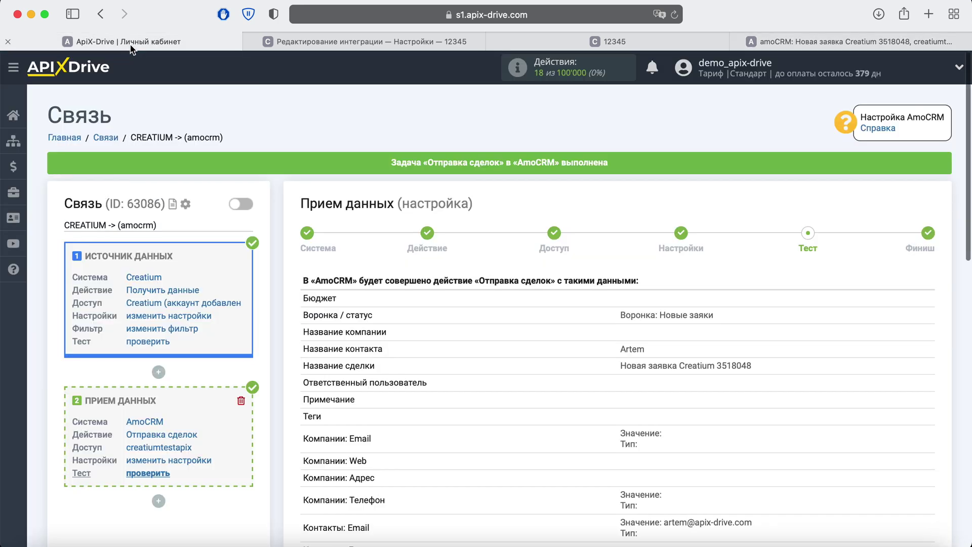
Complete the AmoCRM data-receiving setup and enable auto-update for CREATIUM -> (amocrm)
scroll(854, 278, down, 10)
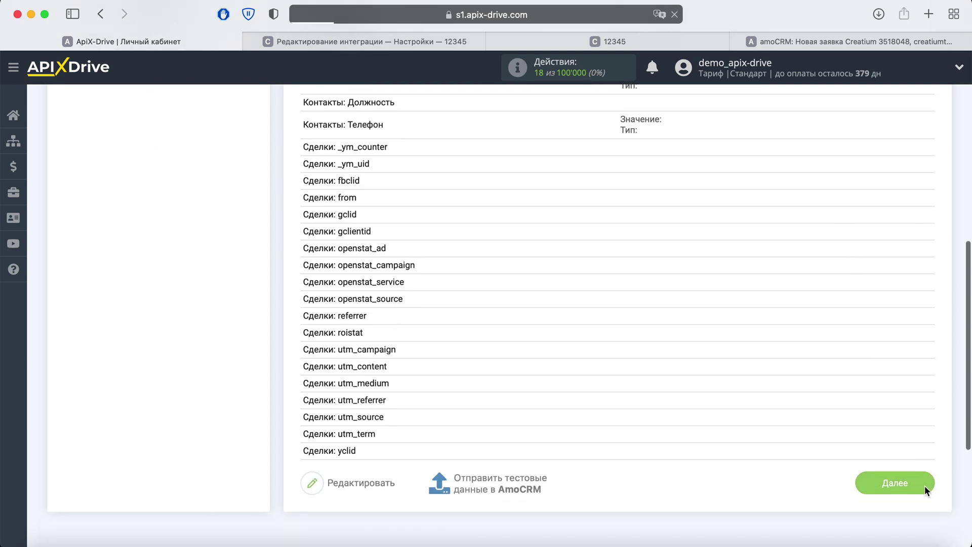
click(924, 487)
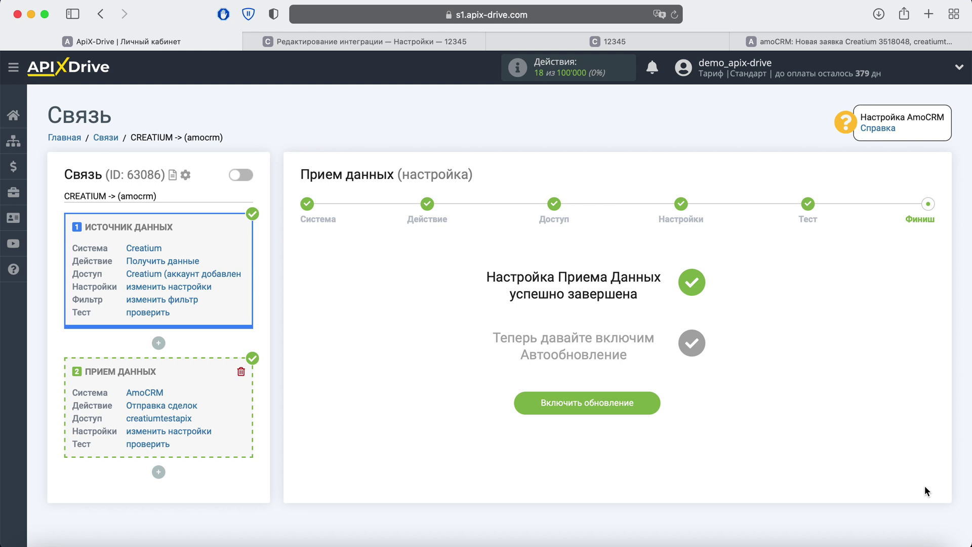
click(644, 404)
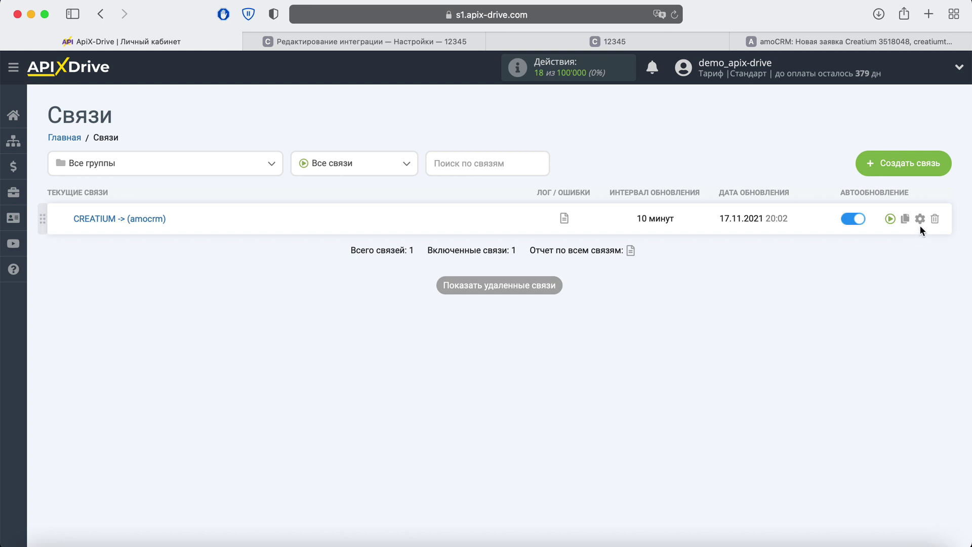
Change the connection's Интервал обновления to 5 минут and save the settings
click(920, 218)
click(616, 304)
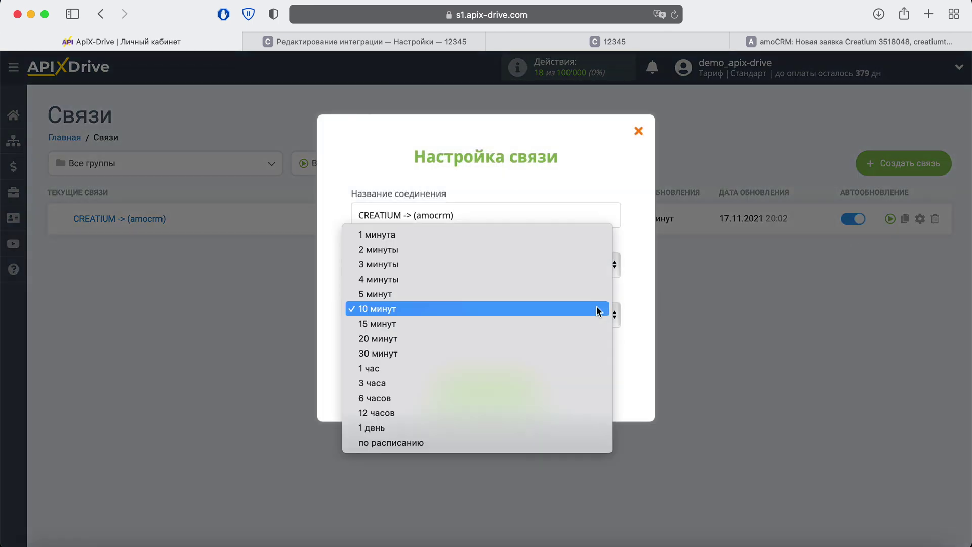
click(555, 290)
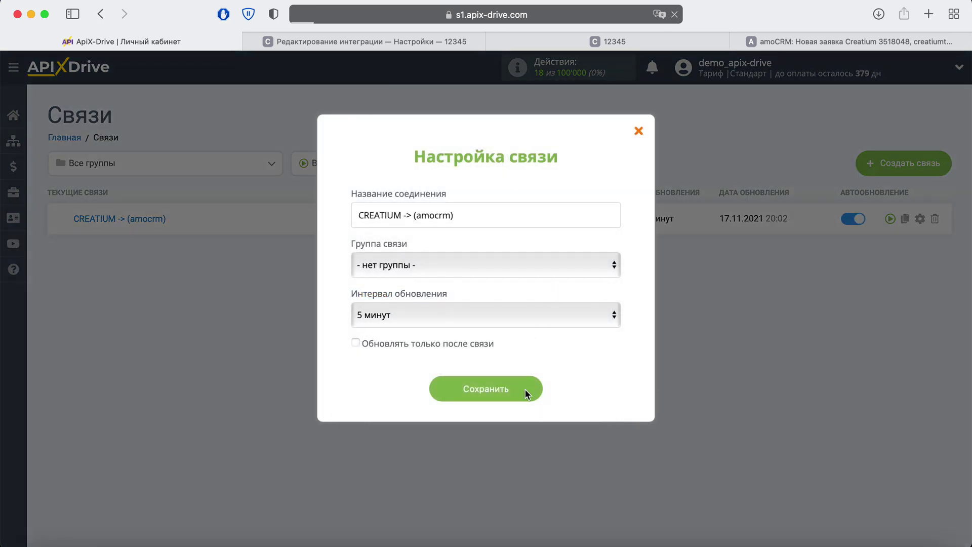
click(525, 389)
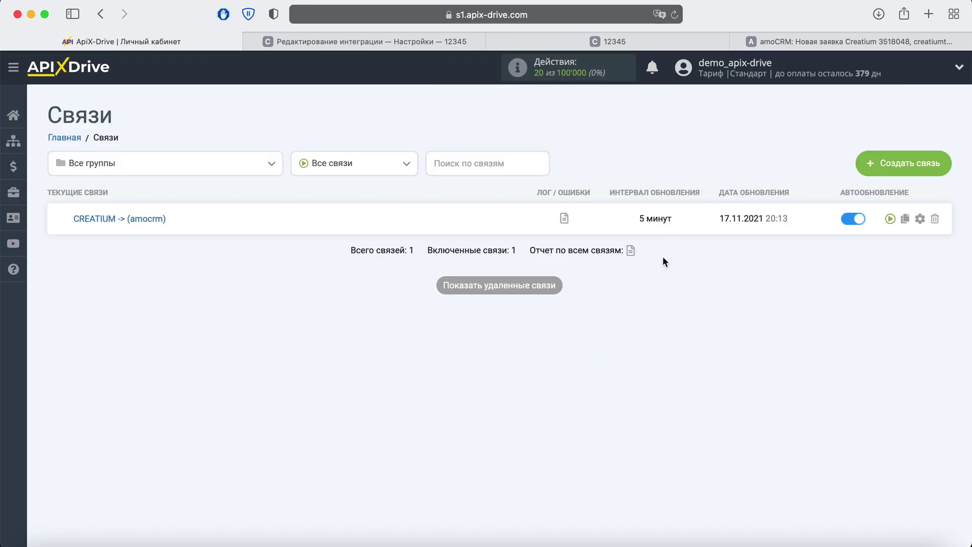